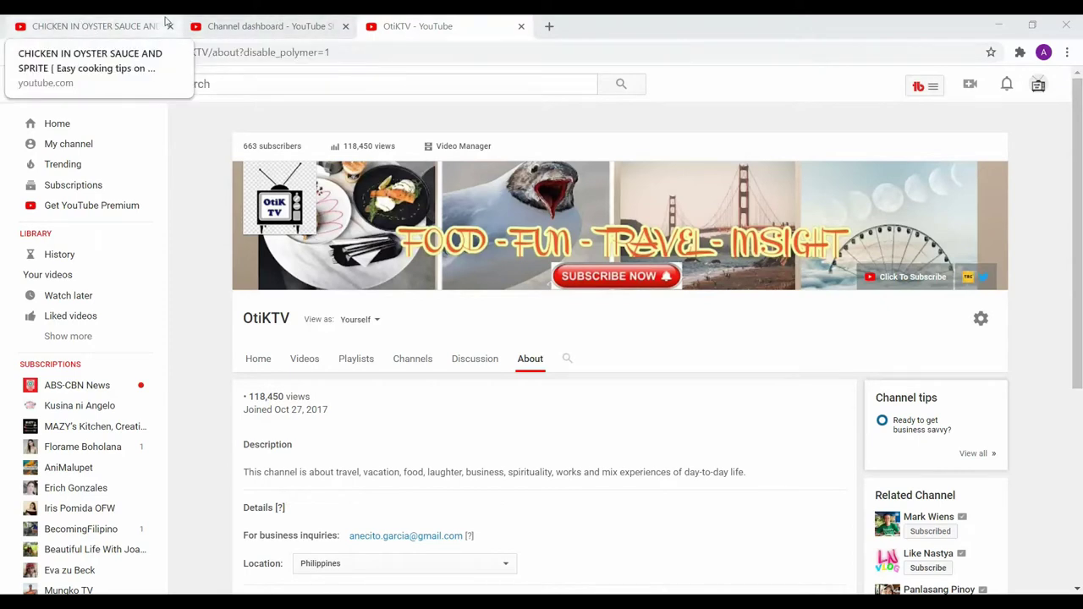
- Open YouTube in a new browser tab and go to the account's own channel page
{"action": "left_click", "coordinate": [123, 28]}
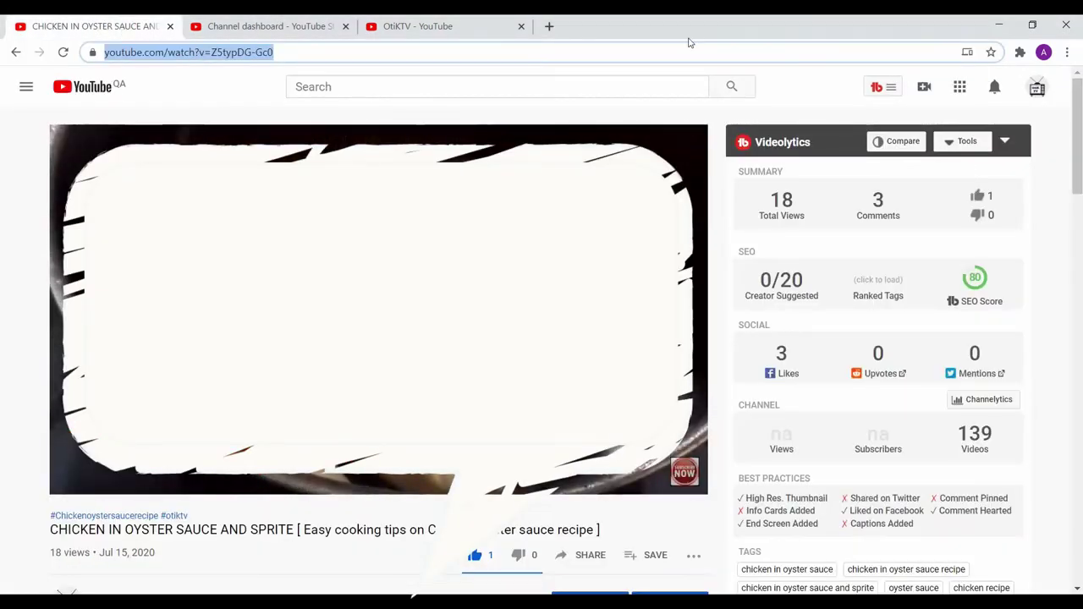
{"action": "left_click", "coordinate": [547, 26]}
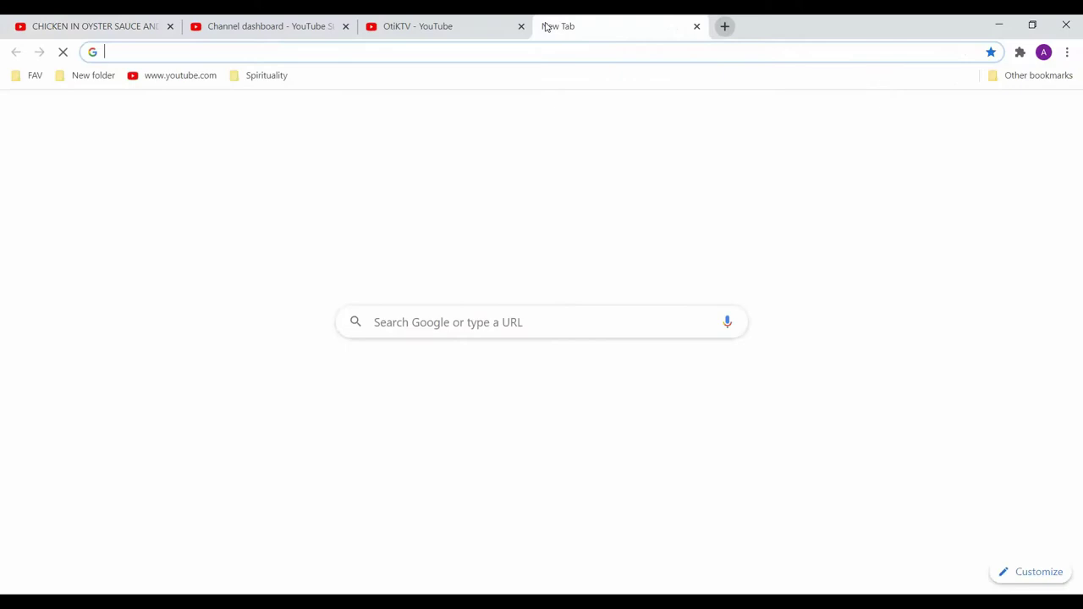
{"action": "left_click", "coordinate": [207, 82]}
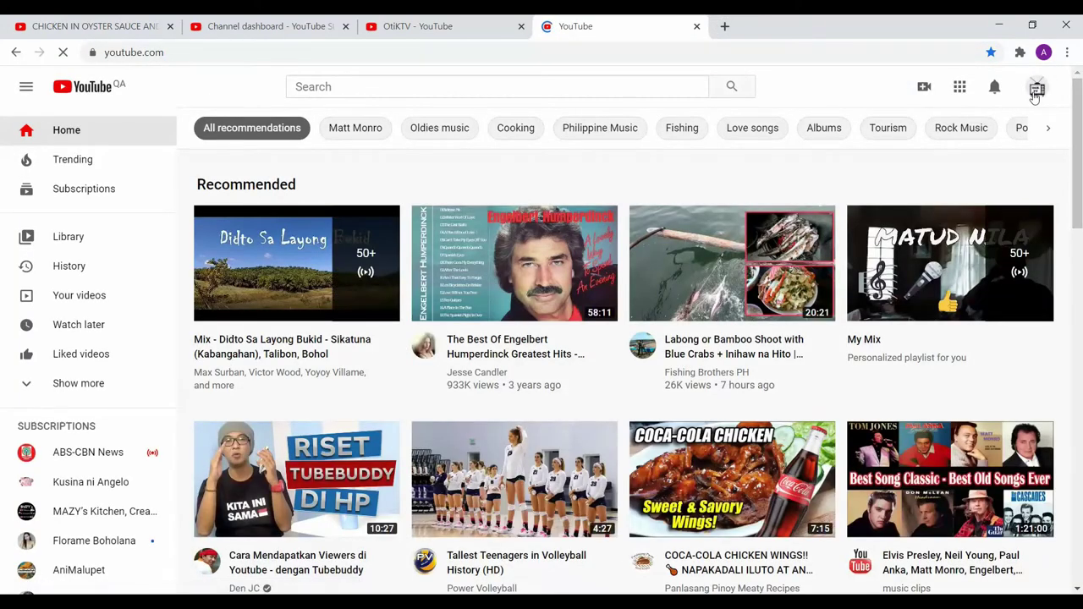
{"action": "left_click", "coordinate": [1035, 89]}
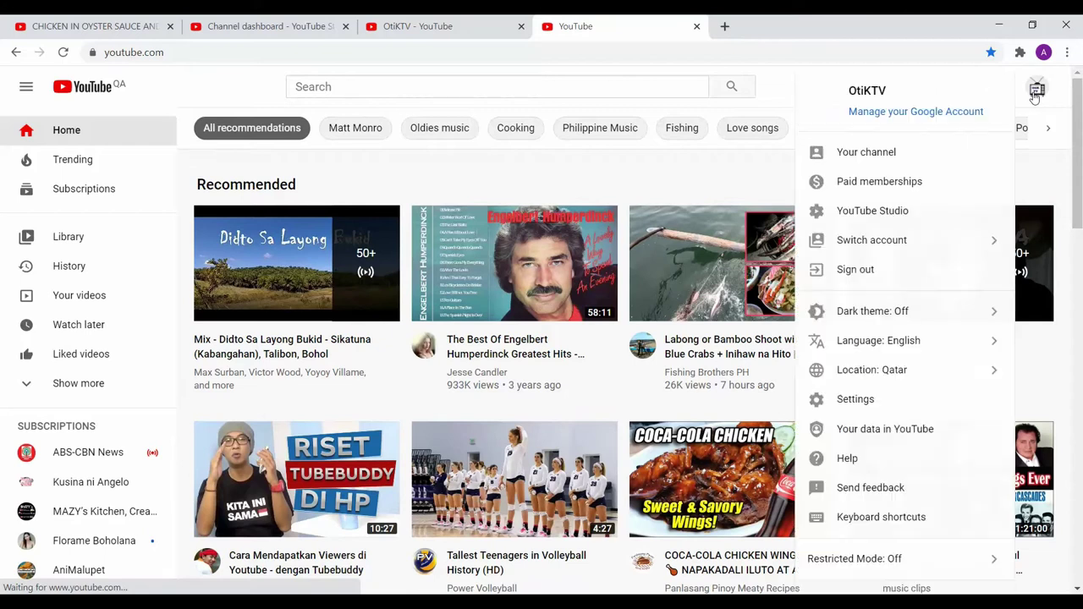
{"action": "left_click", "coordinate": [862, 161]}
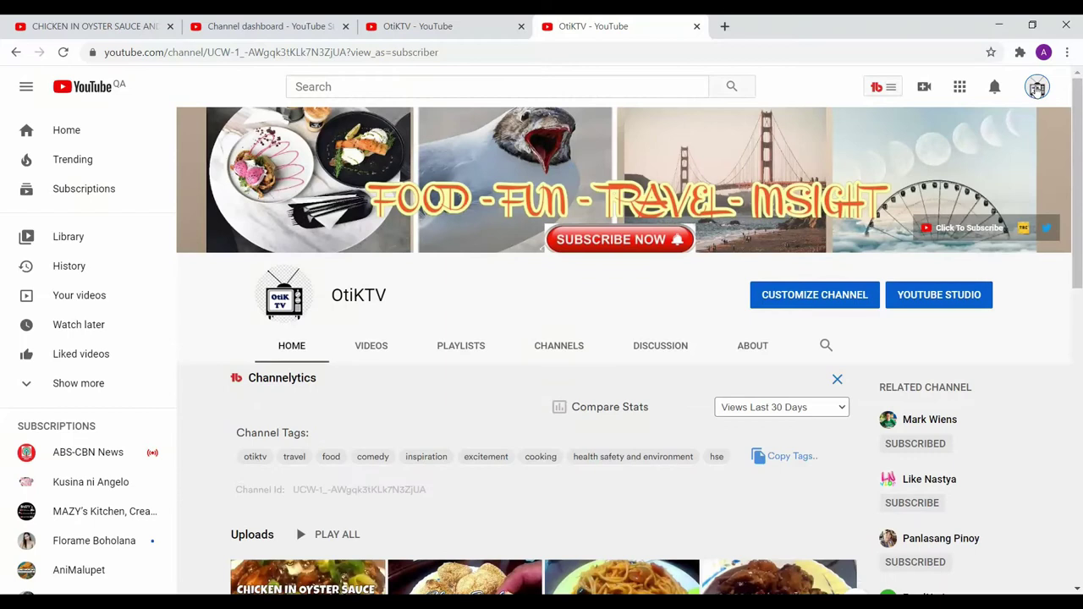
- Open the channel customization page from the Channel basic info settings in YouTube Studio
{"action": "left_click", "coordinate": [1037, 90]}
{"action": "left_click", "coordinate": [939, 210]}
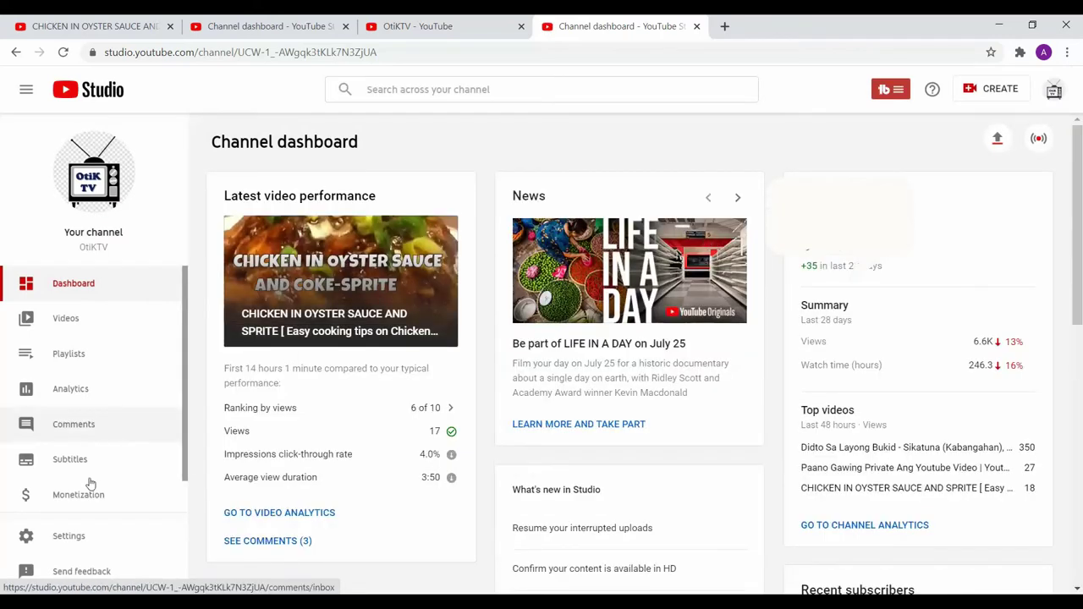
{"action": "left_click", "coordinate": [75, 535]}
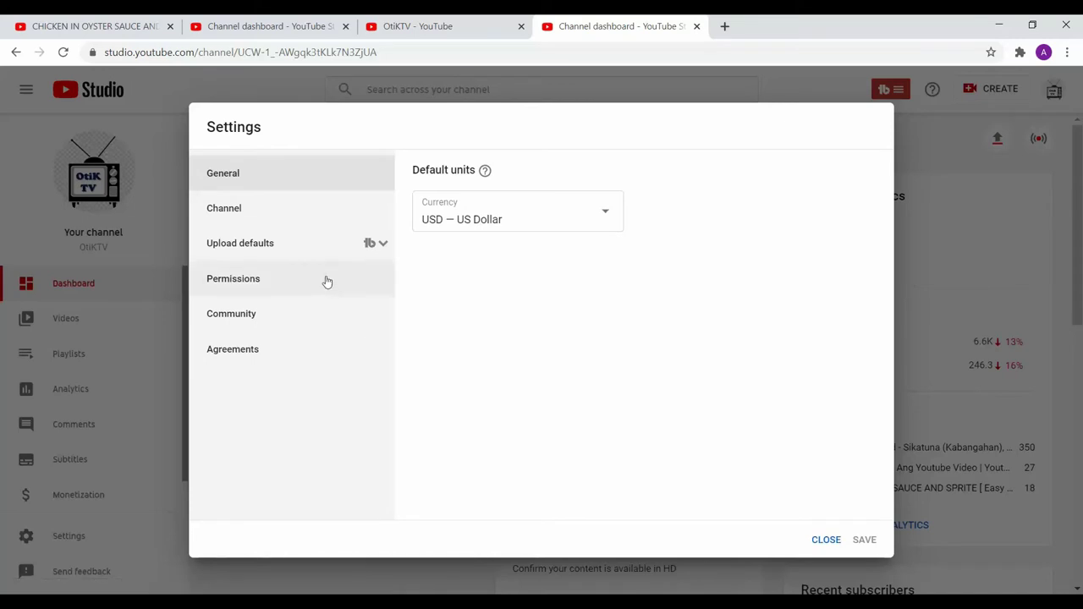
{"action": "left_click", "coordinate": [238, 217]}
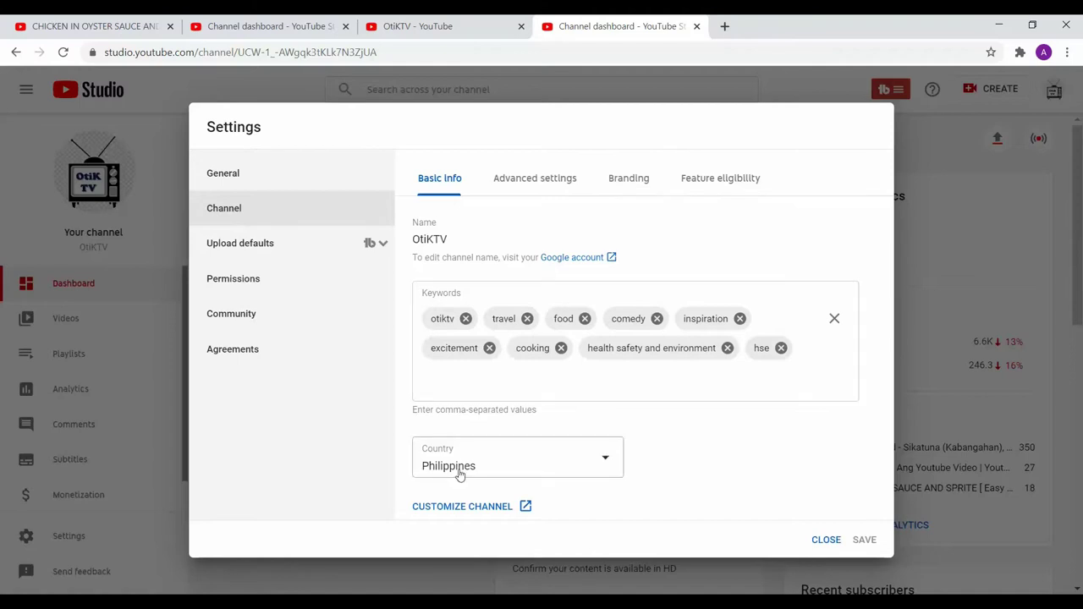
{"action": "left_click", "coordinate": [463, 506]}
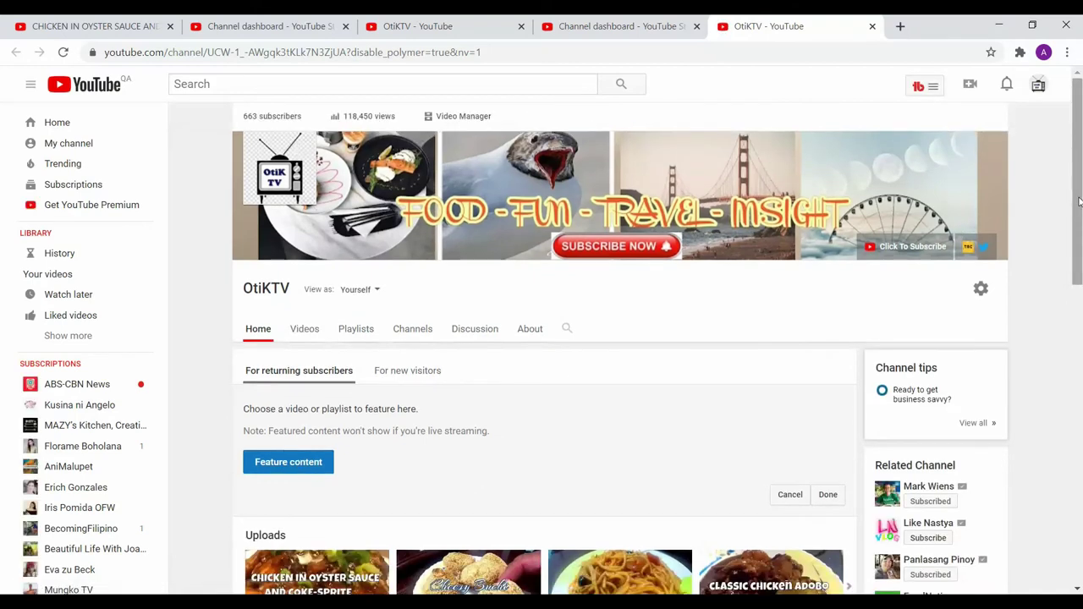
- Edit the Links on the channel's About page and add an empty custom link row
{"action": "left_click", "coordinate": [531, 331]}
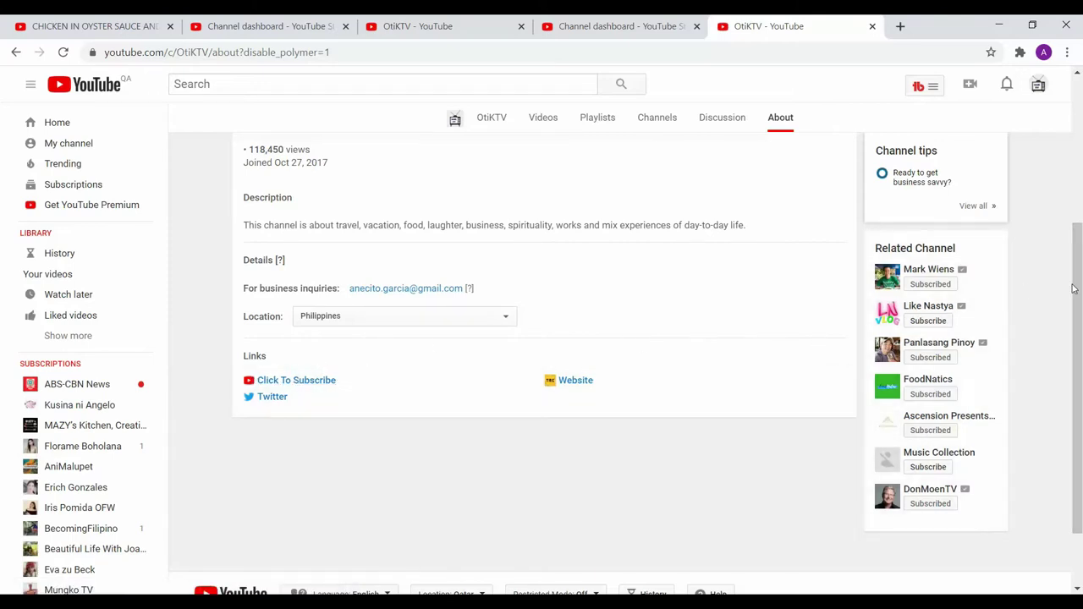
{"action": "left_click", "coordinate": [405, 32]}
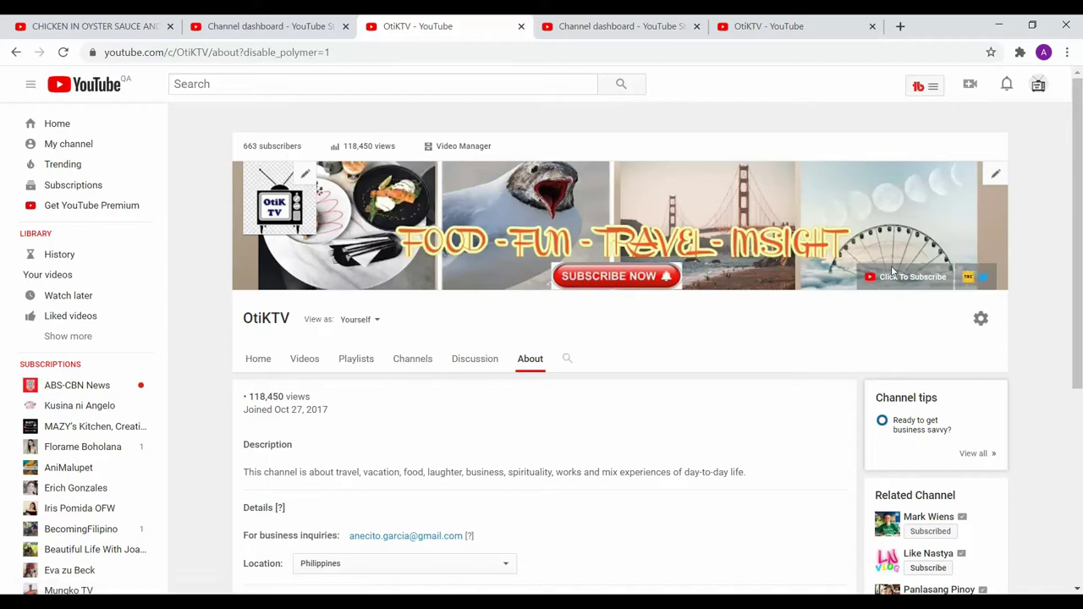
{"action": "left_click", "coordinate": [792, 23]}
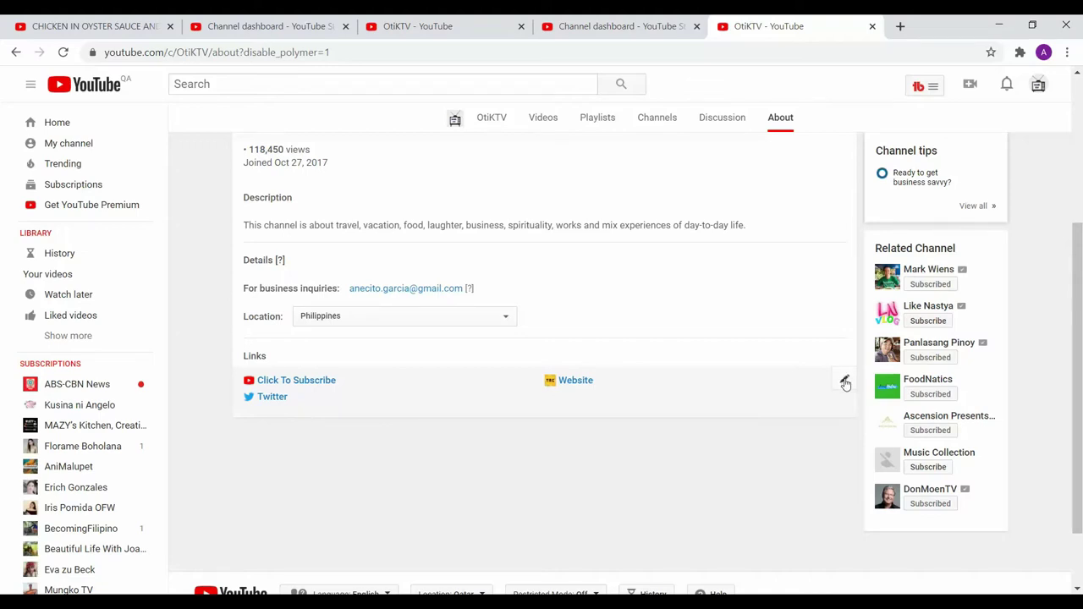
{"action": "left_click", "coordinate": [844, 382]}
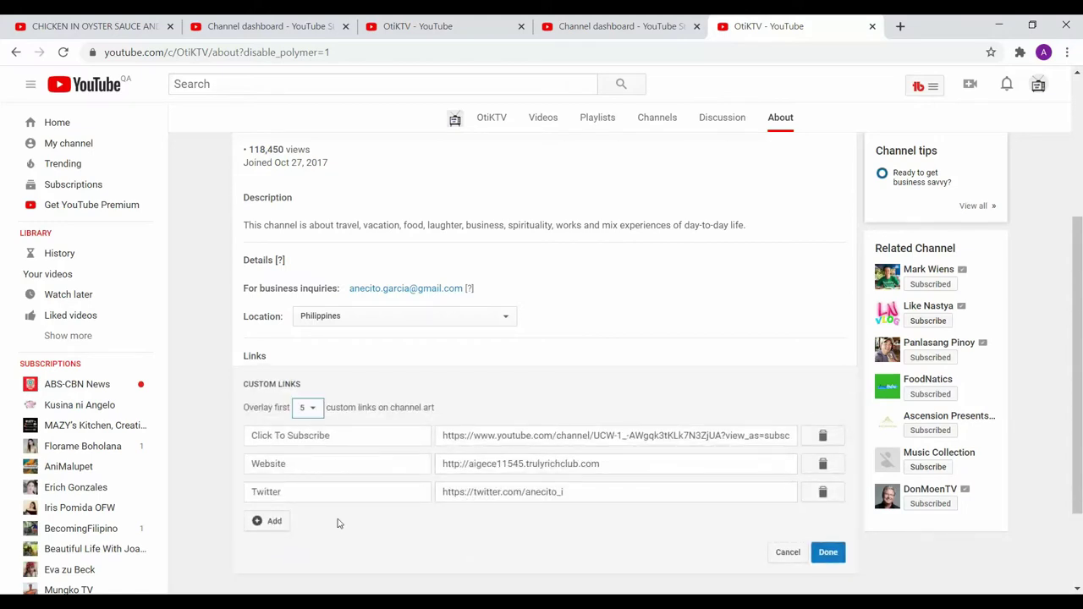
{"action": "left_click", "coordinate": [267, 522]}
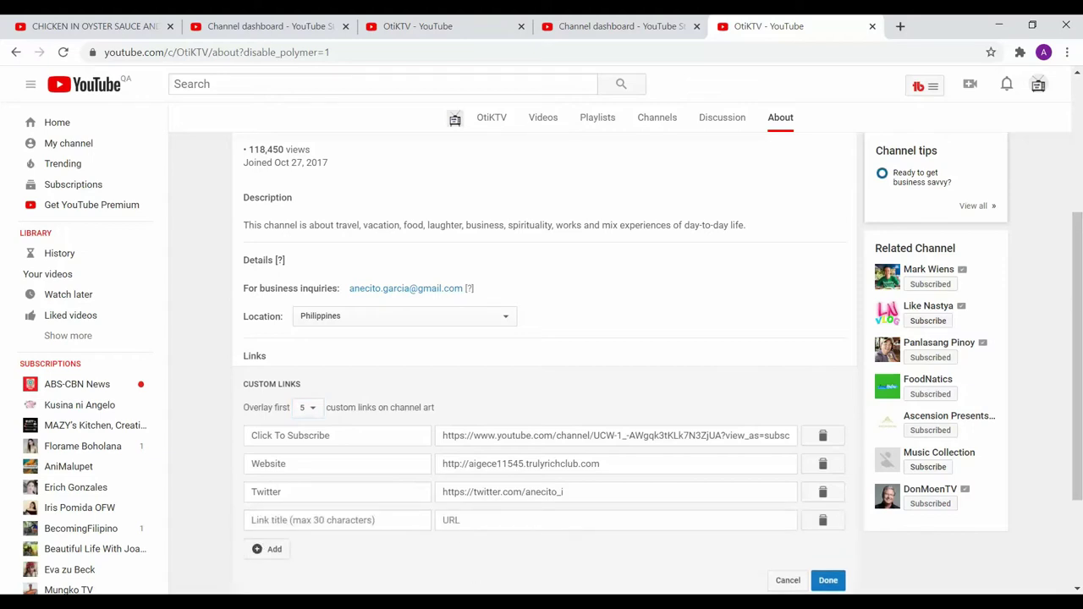
- Copy the Facebook profile URL from the Notepad note
{"action": "key", "text": "alt+Tab"}
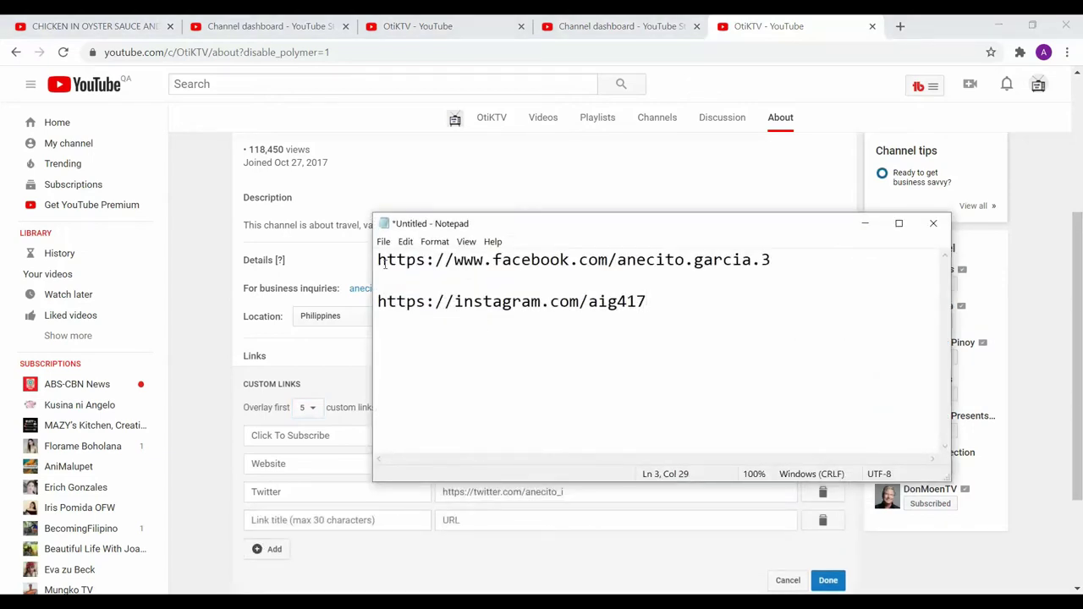
{"action": "left_click_drag", "start_coordinate": [378, 260], "coordinate": [500, 273]}
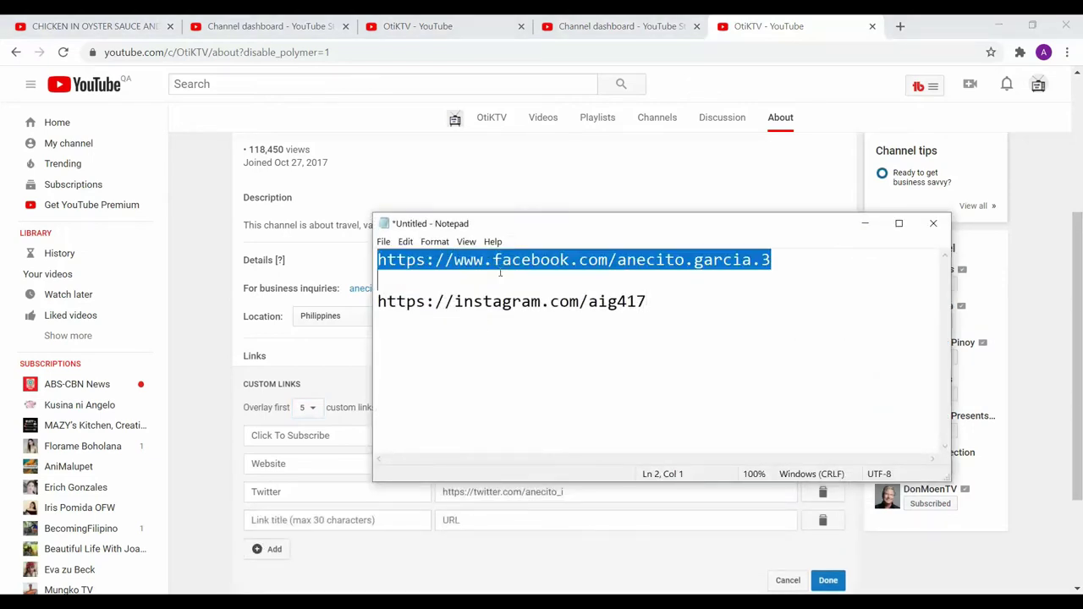
{"action": "right_click", "coordinate": [670, 261]}
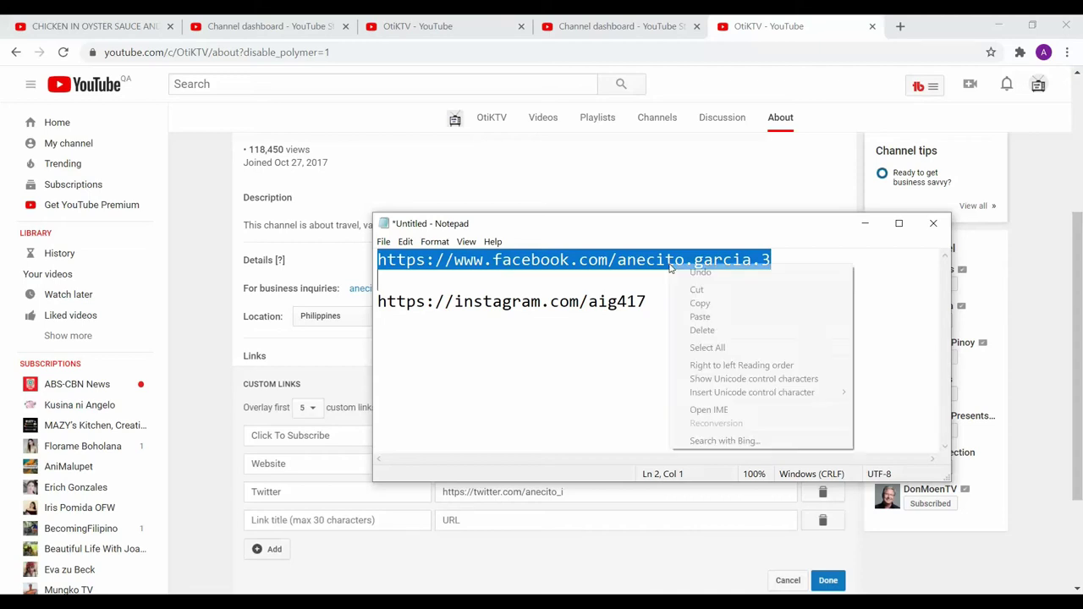
{"action": "left_click", "coordinate": [701, 304]}
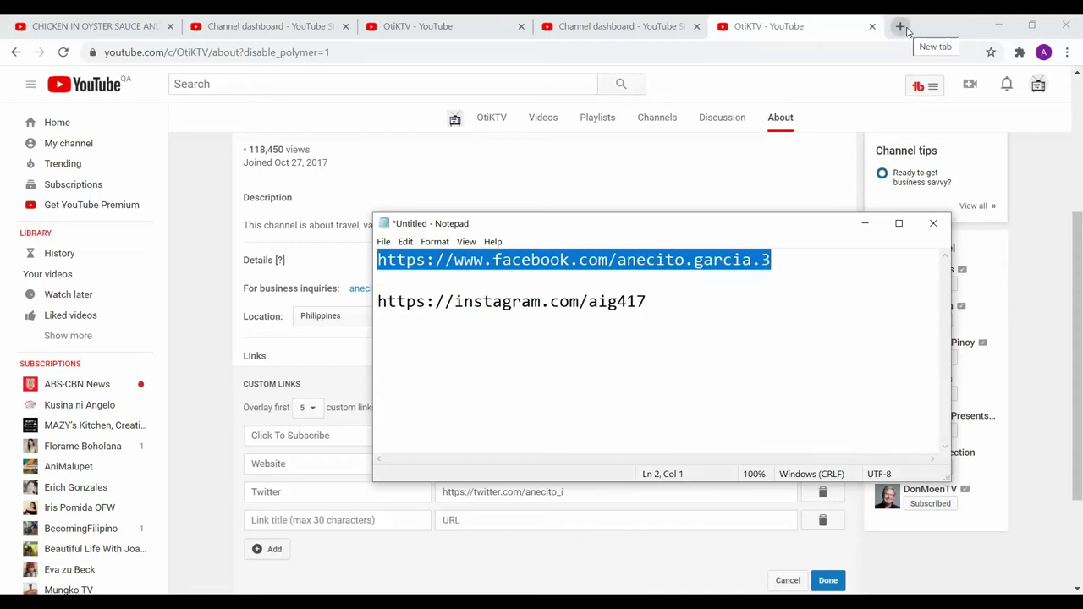
- Open the account's own Facebook profile in a new browser tab and copy its web address
{"action": "left_click", "coordinate": [900, 26]}
{"action": "left_click", "coordinate": [696, 50]}
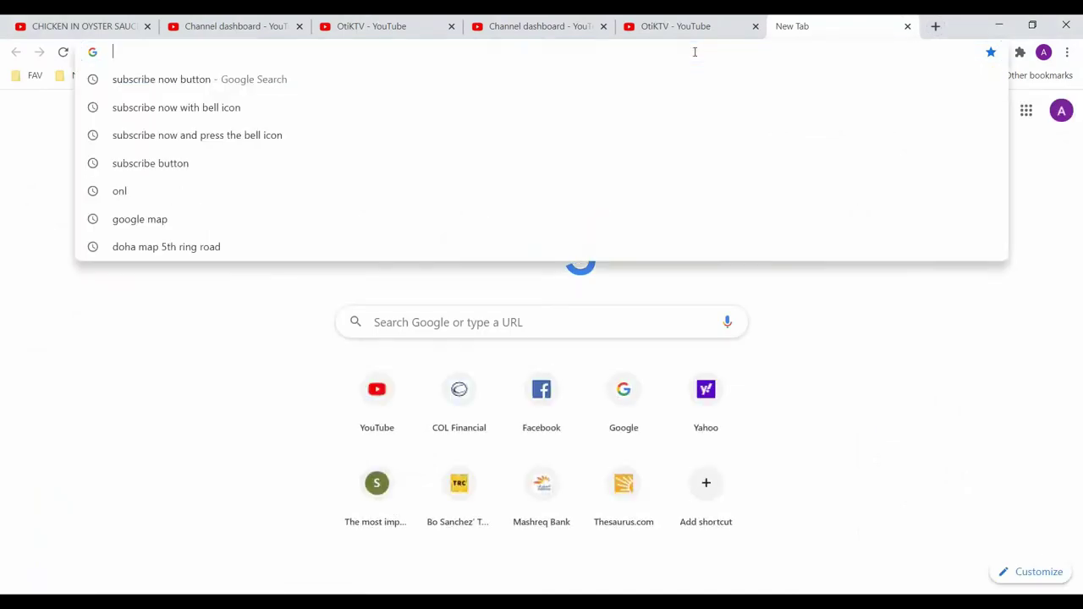
{"action": "type", "text": "f"}
{"action": "left_click", "coordinate": [581, 85]}
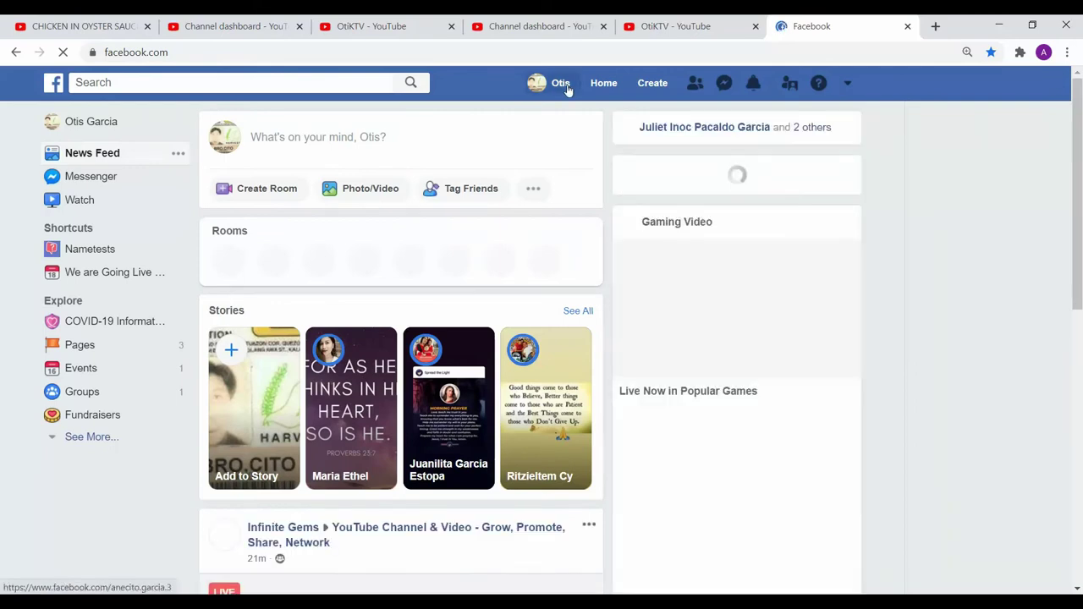
{"action": "left_click", "coordinate": [562, 84]}
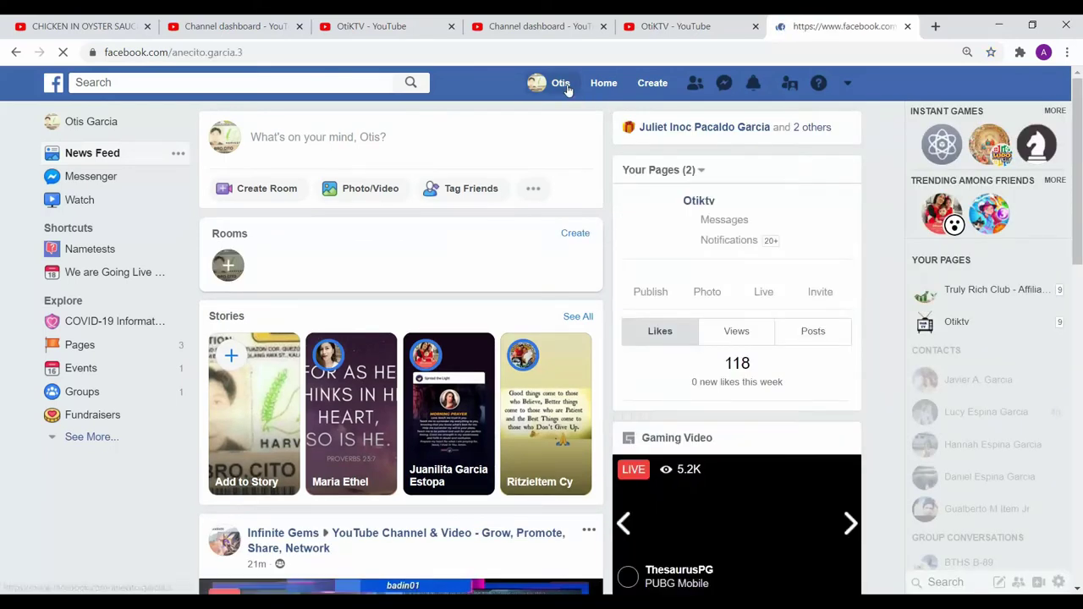
{"action": "left_click", "coordinate": [269, 53]}
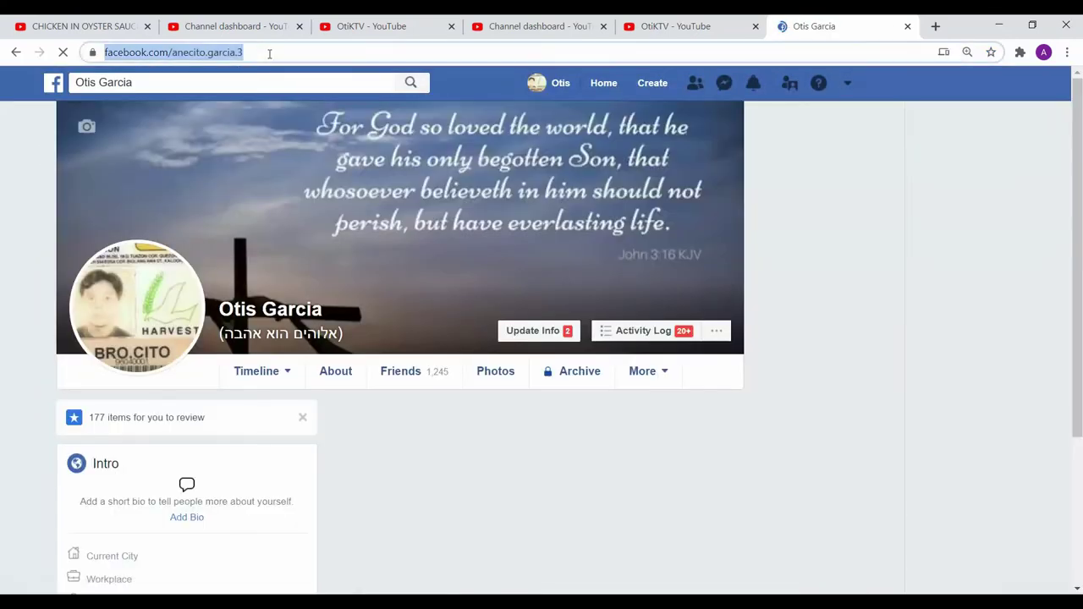
{"action": "right_click", "coordinate": [269, 52]}
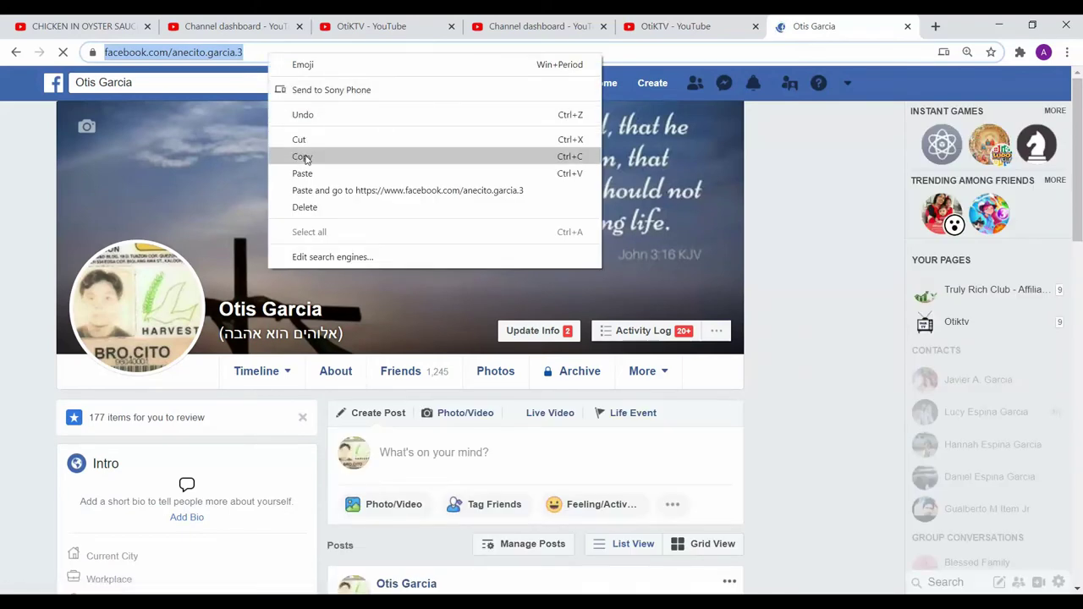
{"action": "left_click", "coordinate": [307, 159]}
- Return to the channel's About page and paste the Facebook profile address as the new custom link's URL
{"action": "left_click", "coordinate": [530, 28]}
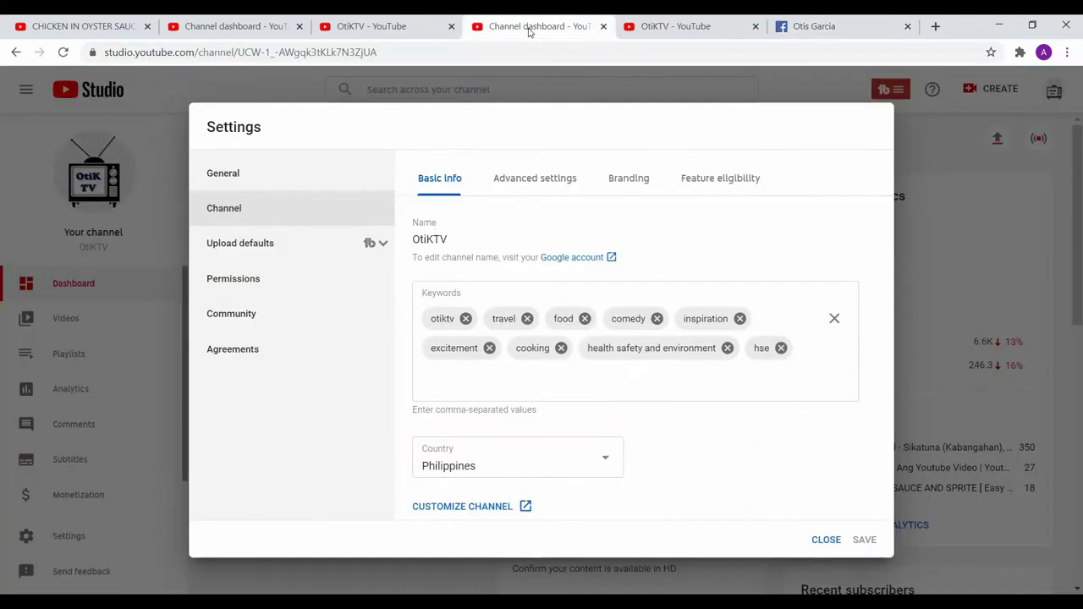
{"action": "left_click", "coordinate": [239, 27]}
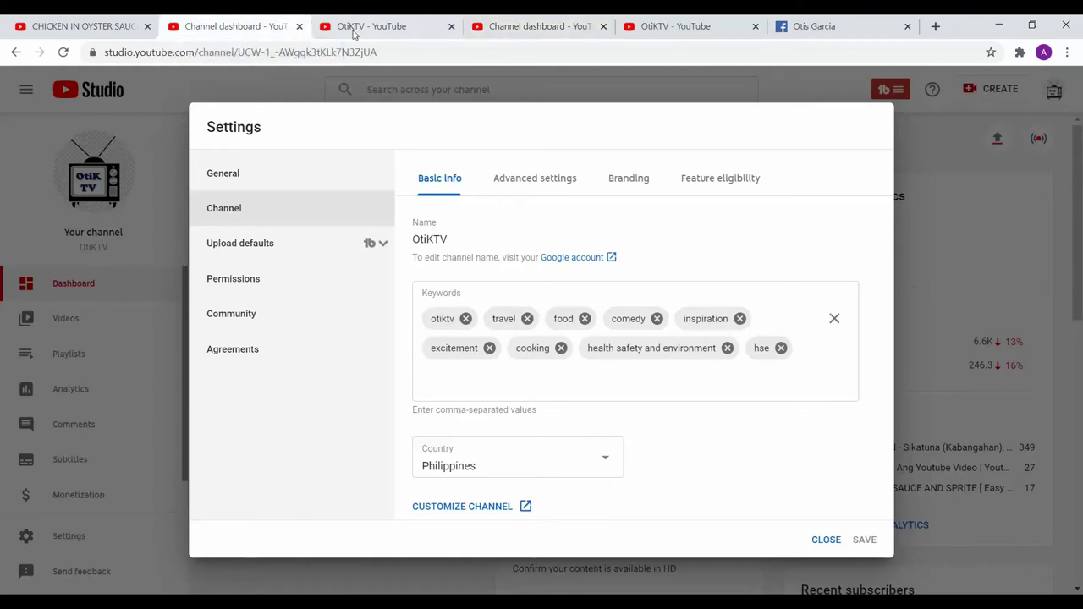
{"action": "left_click", "coordinate": [671, 34]}
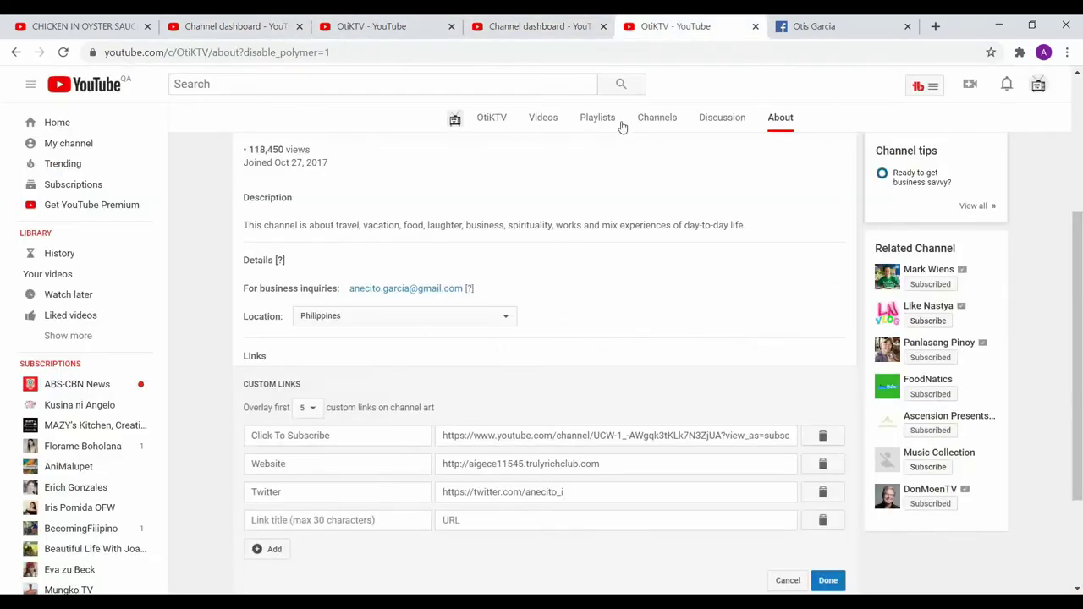
{"action": "left_click", "coordinate": [482, 519]}
{"action": "right_click", "coordinate": [481, 518]}
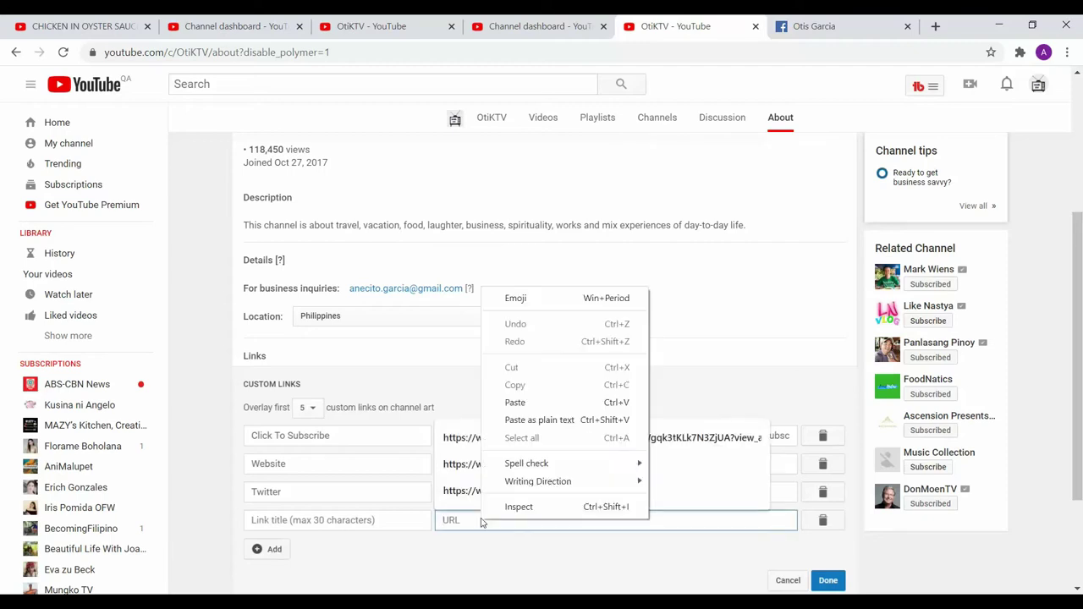
{"action": "left_click", "coordinate": [515, 403]}
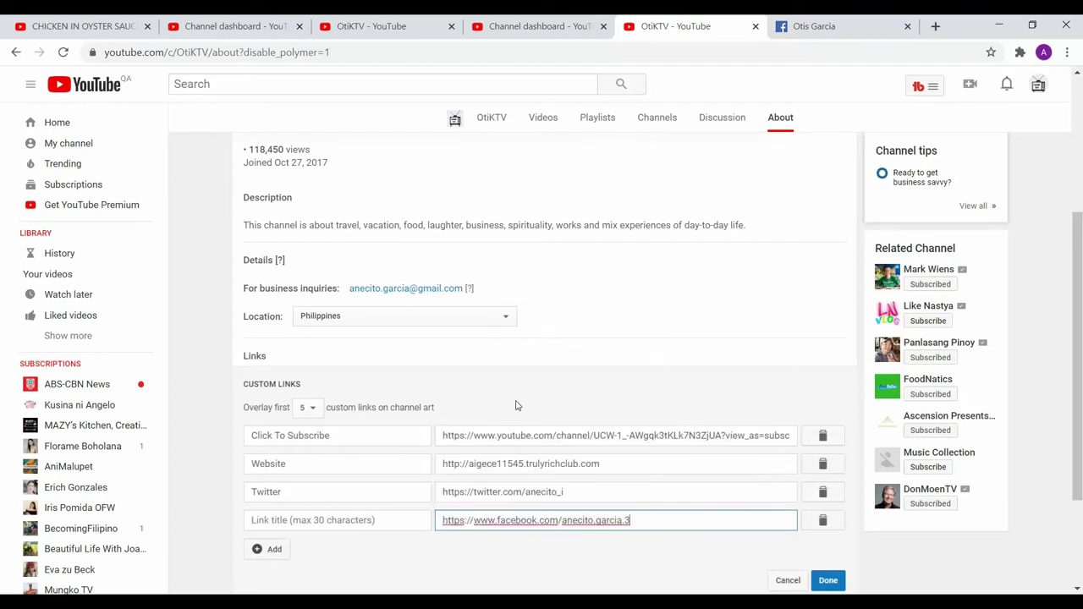
- Title the new custom link "Facebook" and save the custom links
{"action": "left_click", "coordinate": [302, 521]}
{"action": "type", "text": "Fa"}
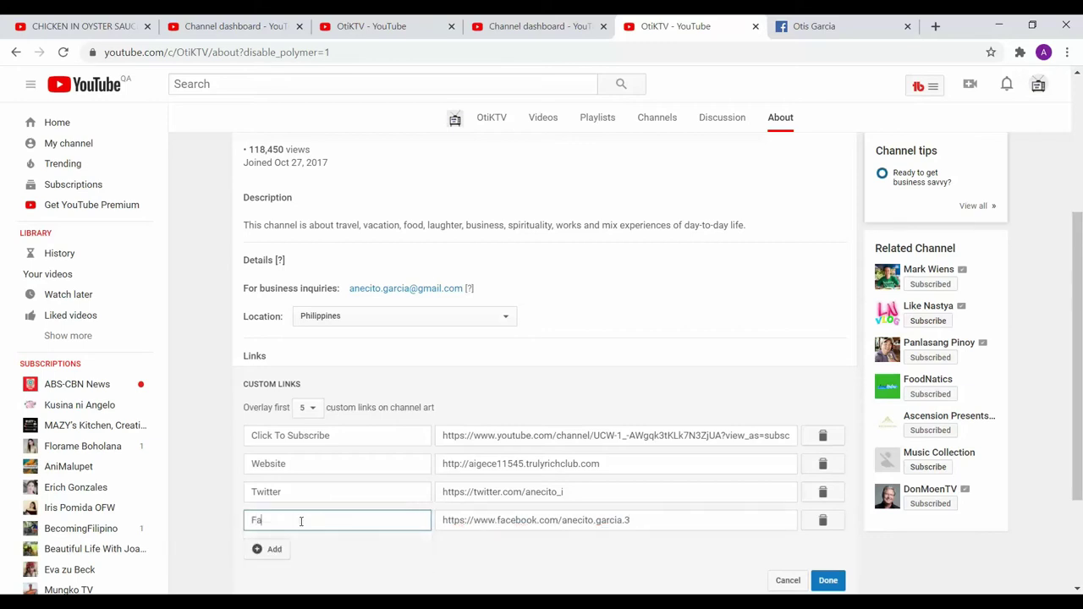
{"action": "type", "text": "cebook"}
{"action": "left_click", "coordinate": [828, 580]}
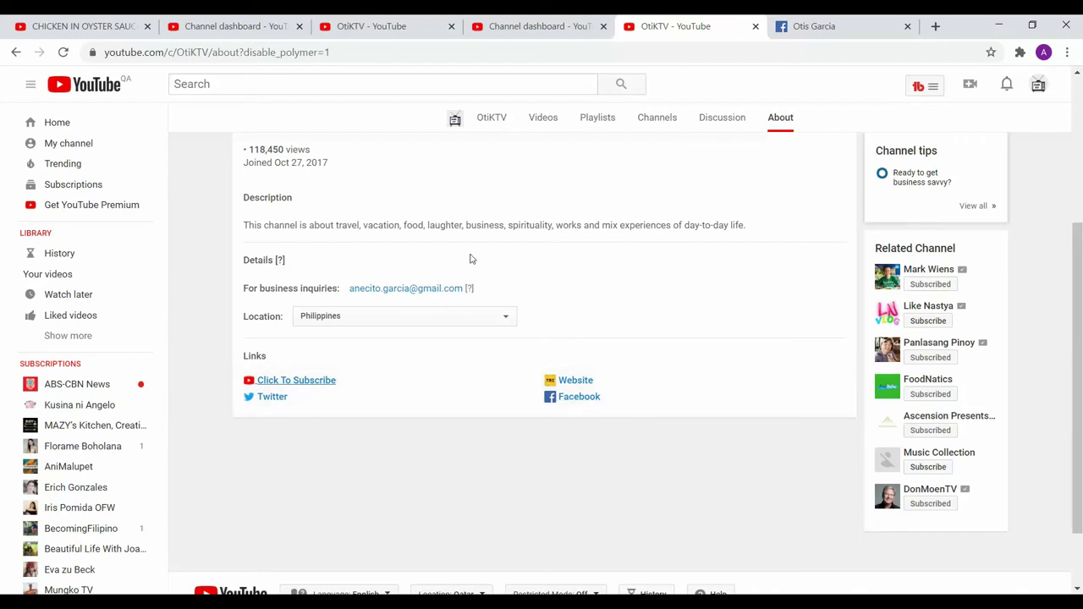
- Reload the channel page in the other OtiKTV tab and check the Facebook link on the channel art
{"action": "left_click", "coordinate": [401, 38]}
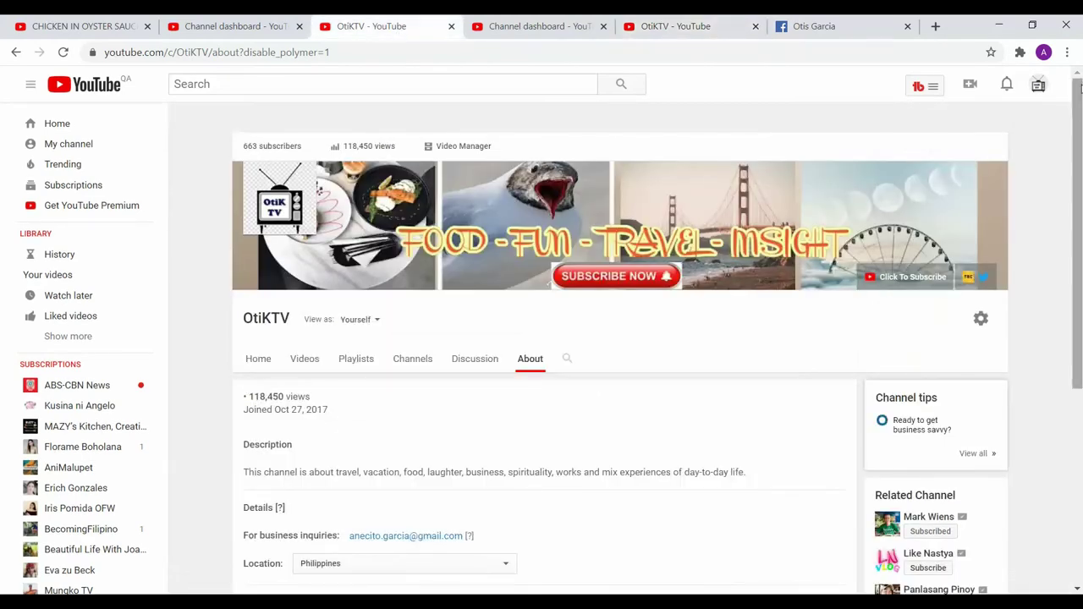
{"action": "left_click", "coordinate": [843, 60]}
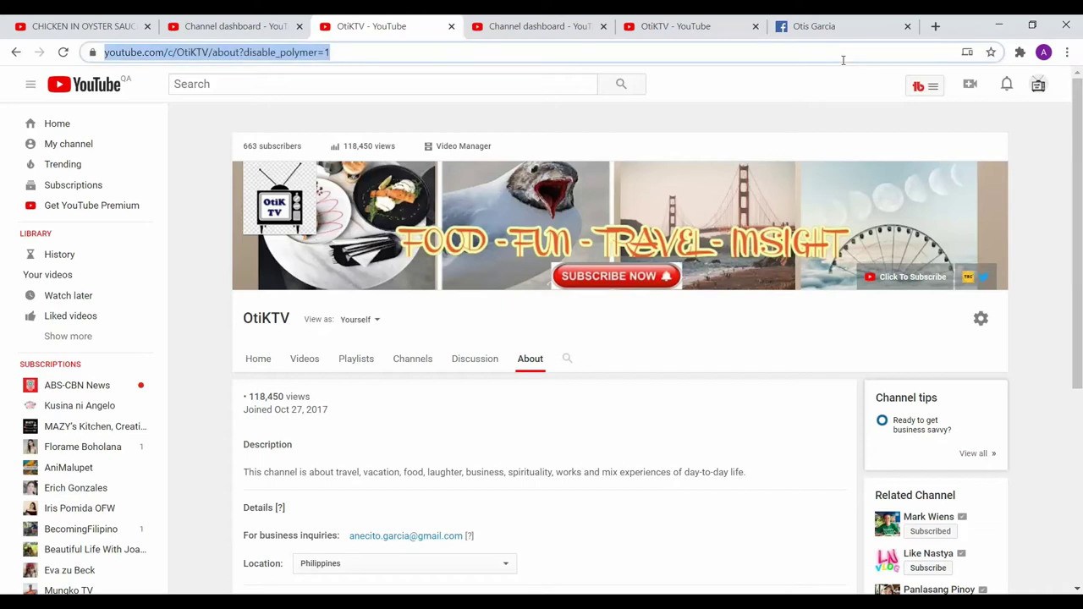
{"action": "key", "text": "Return"}
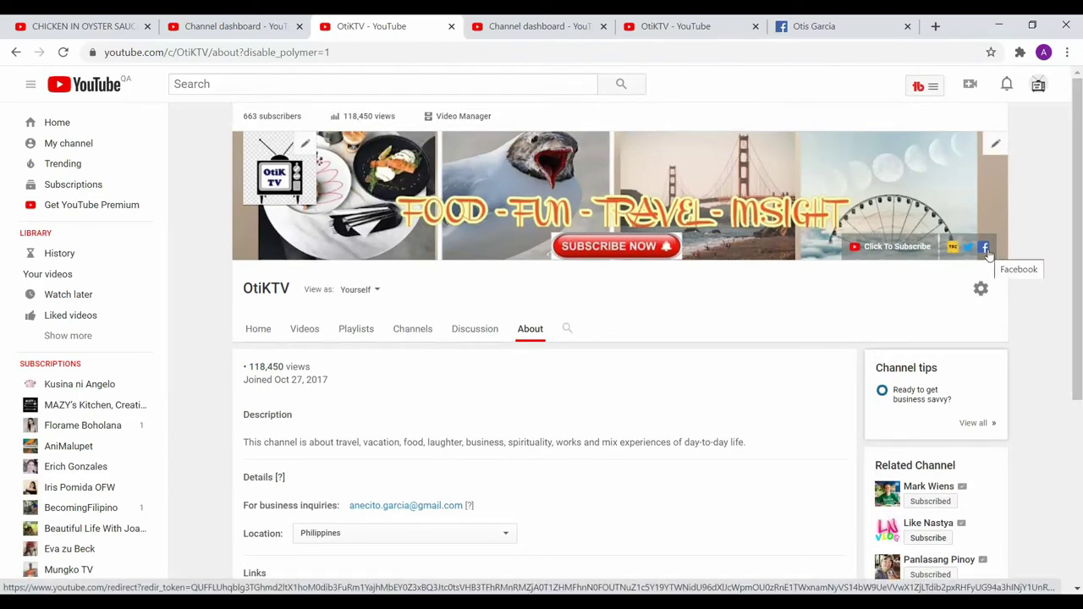
- Return to the channel's About page being edited and add a new empty custom link below the Facebook link
{"action": "left_click", "coordinate": [670, 30]}
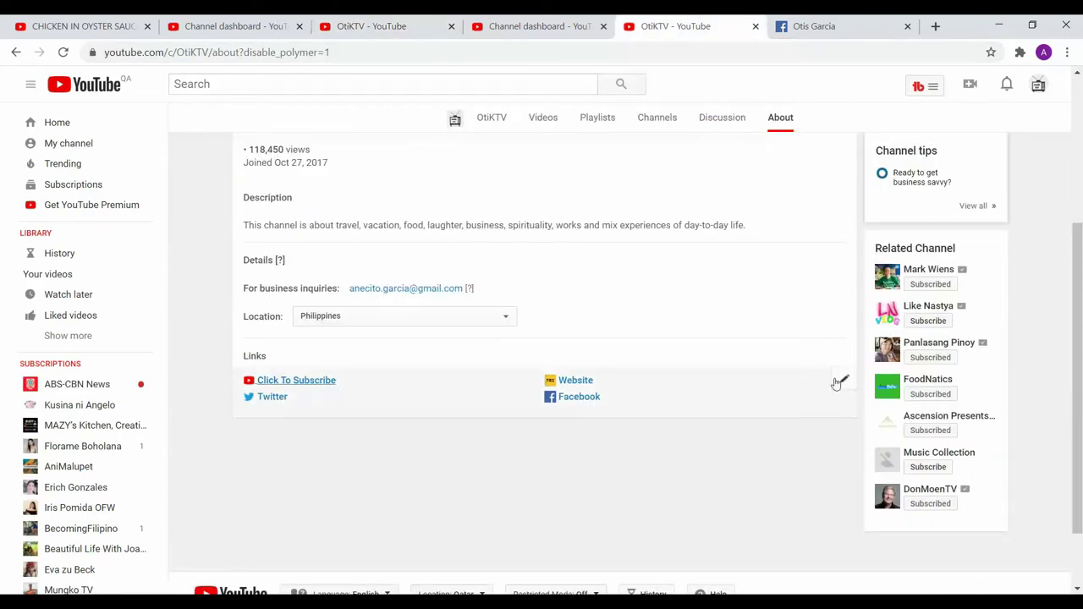
{"action": "left_click", "coordinate": [840, 381]}
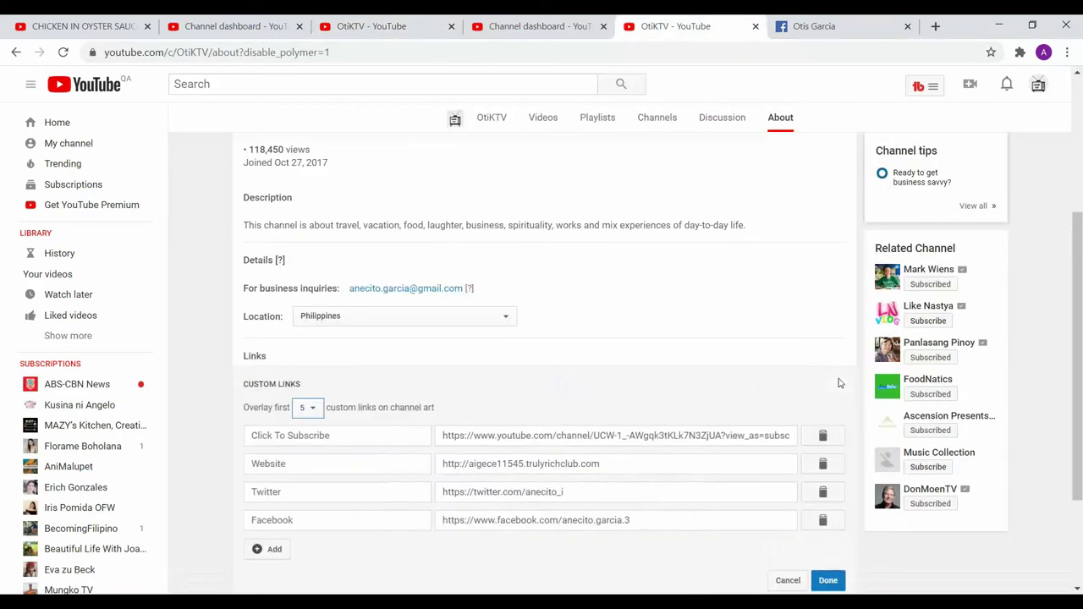
{"action": "left_click", "coordinate": [265, 549]}
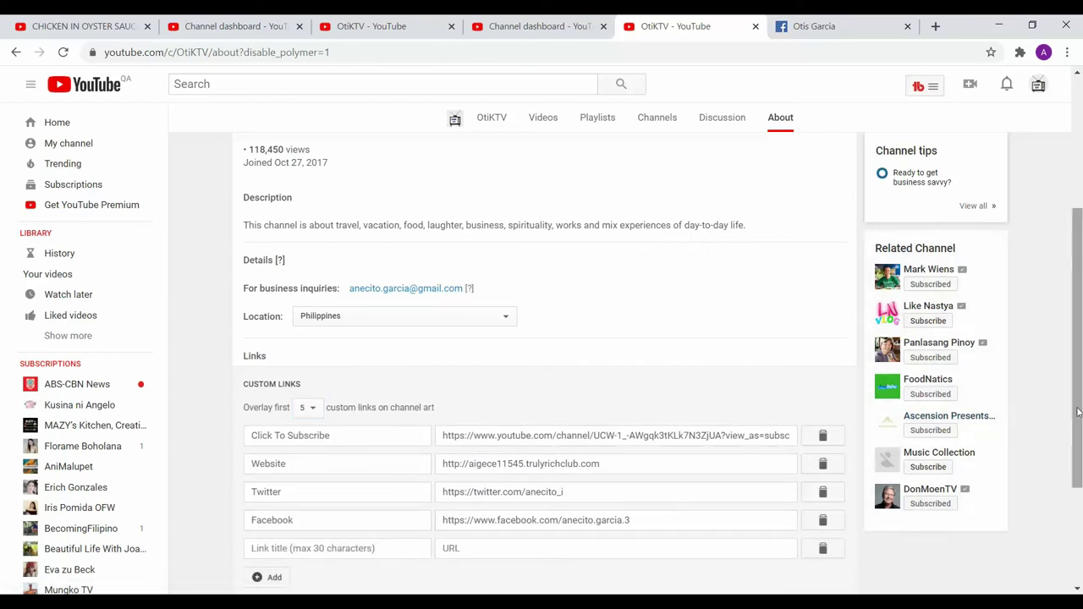
{"action": "left_click_drag", "start_coordinate": [1077, 411], "coordinate": [1080, 470]}
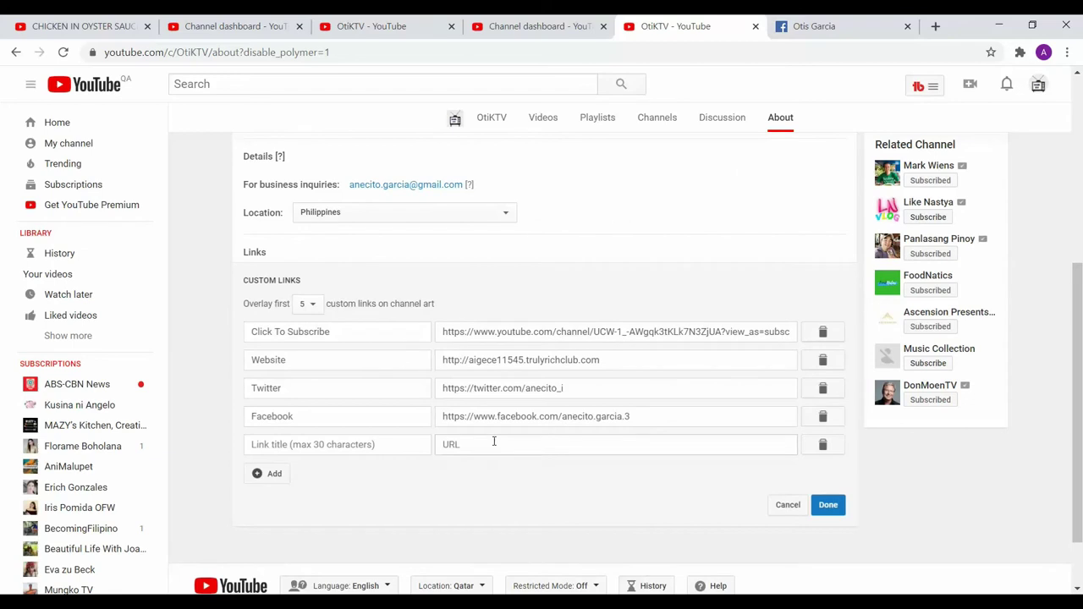
- Switch to the Notepad note, copy the Instagram profile address, and minimize the note
{"action": "key", "text": "alt+Tab"}
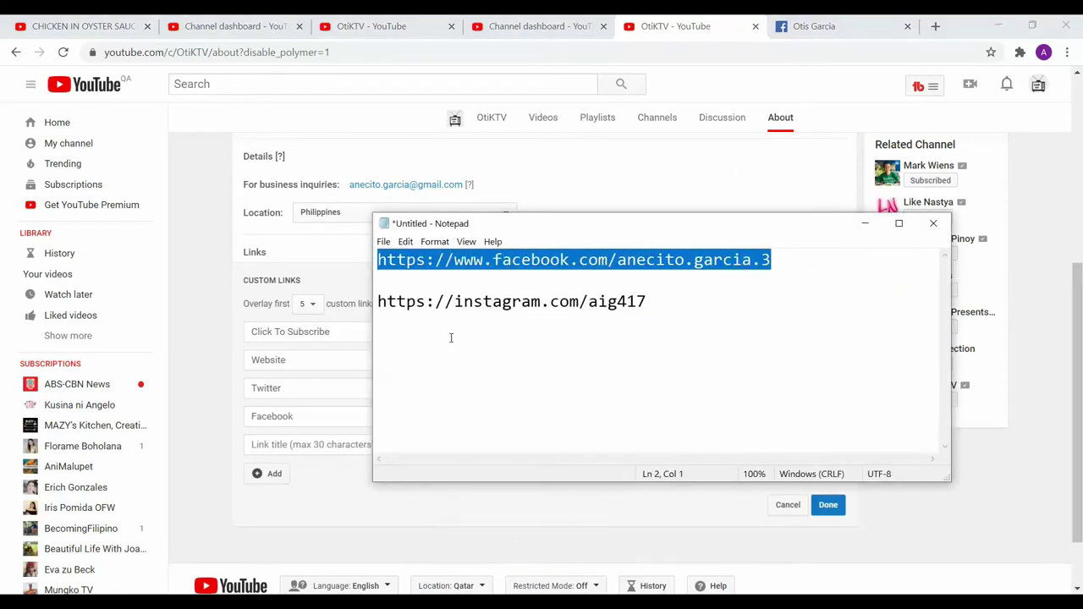
{"action": "left_click_drag", "start_coordinate": [379, 301], "coordinate": [647, 301]}
{"action": "right_click", "coordinate": [560, 300]}
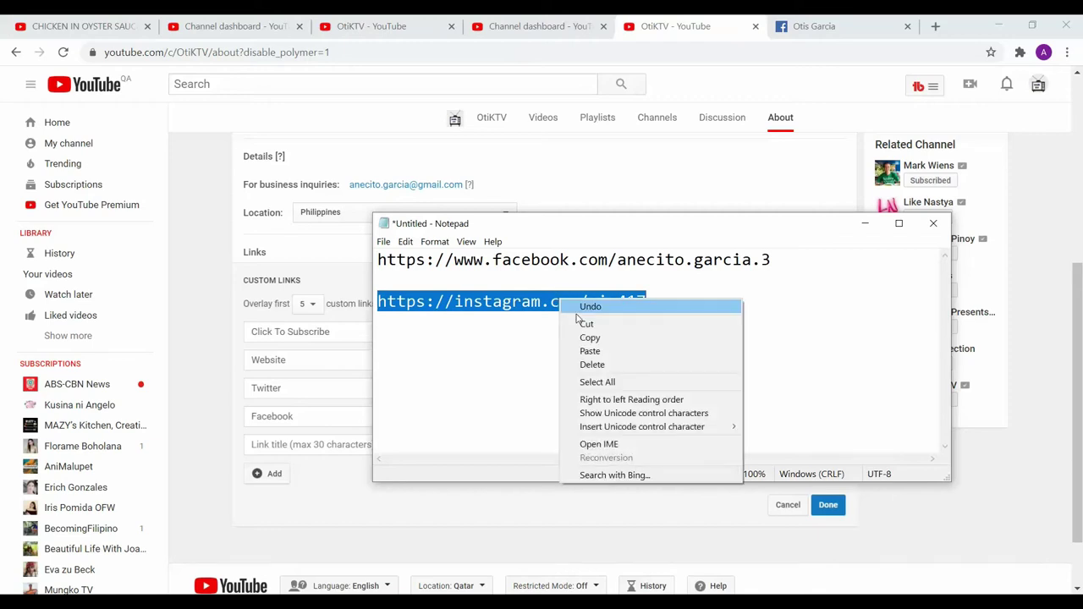
{"action": "left_click", "coordinate": [598, 338]}
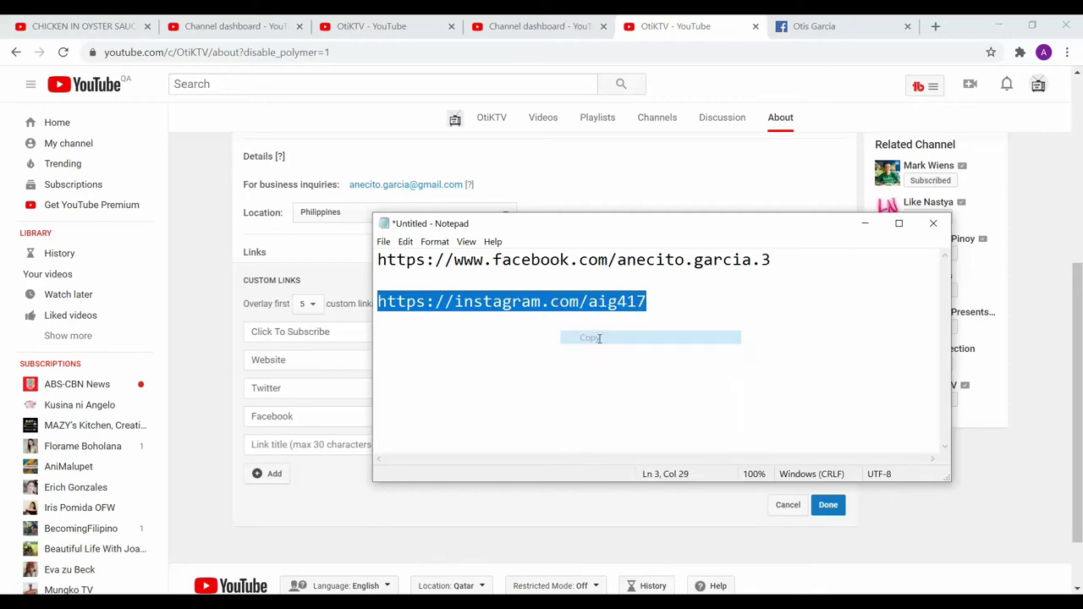
{"action": "left_click", "coordinate": [865, 225]}
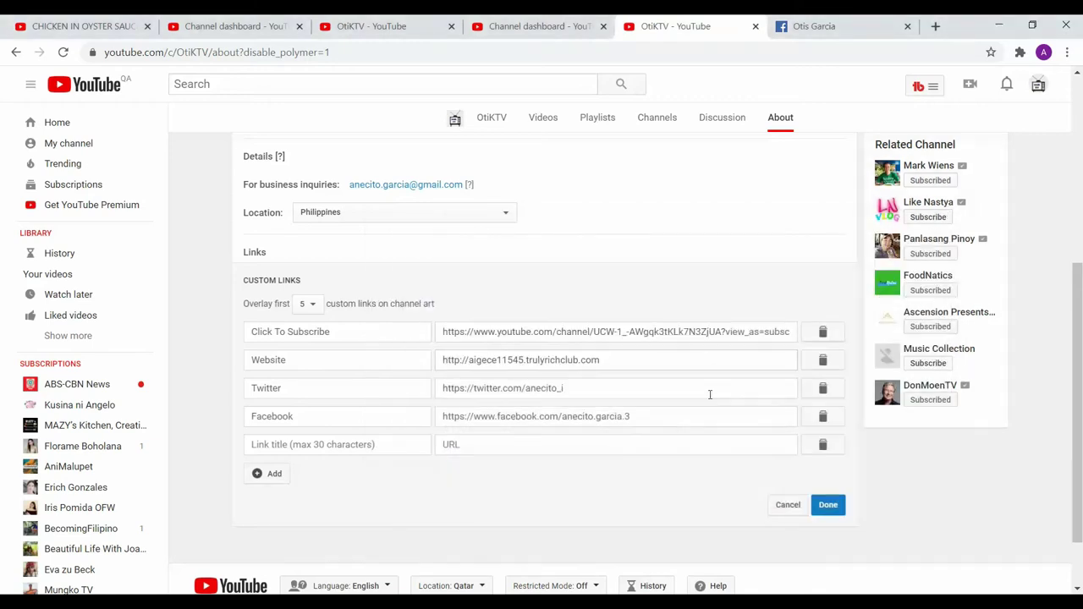
- Paste the Instagram profile address as the new link's URL, title it "Instagram", and save the custom links
{"action": "left_click", "coordinate": [495, 445]}
{"action": "right_click", "coordinate": [495, 445]}
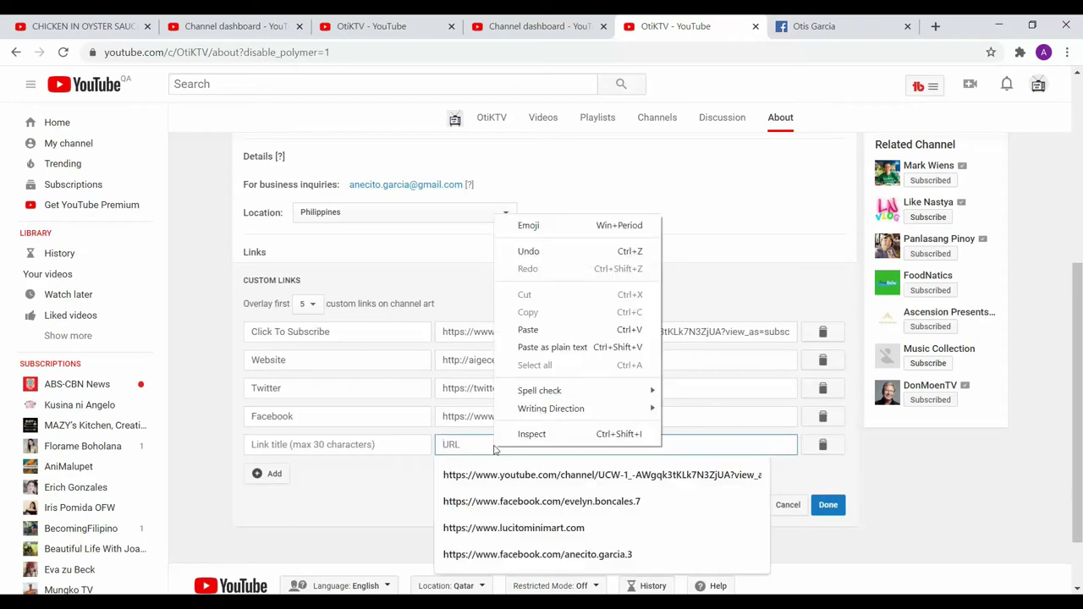
{"action": "left_click", "coordinate": [545, 335]}
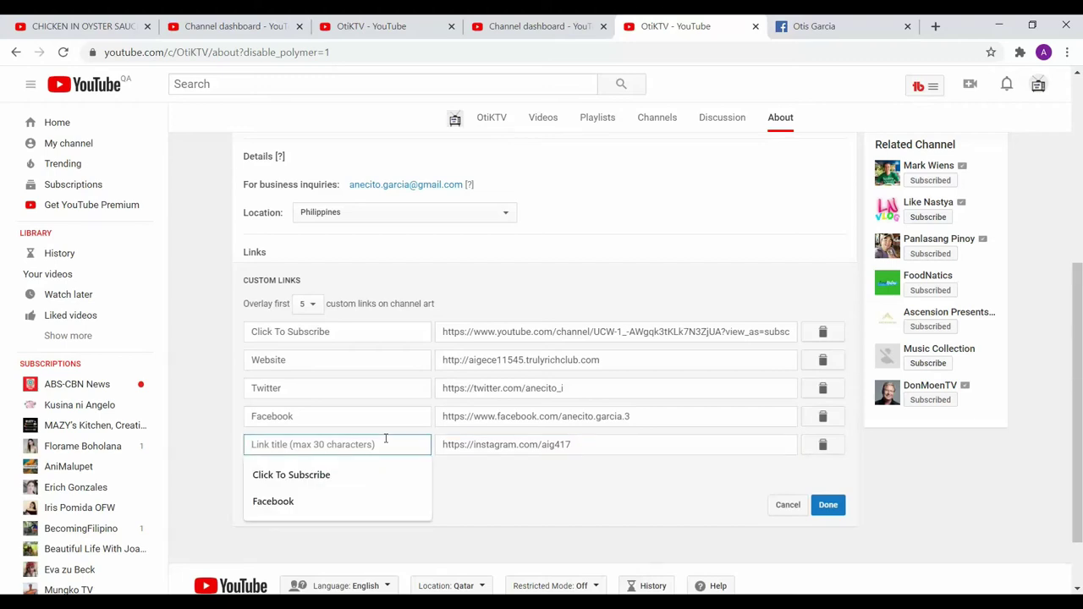
{"action": "type", "text": "Instagram"}
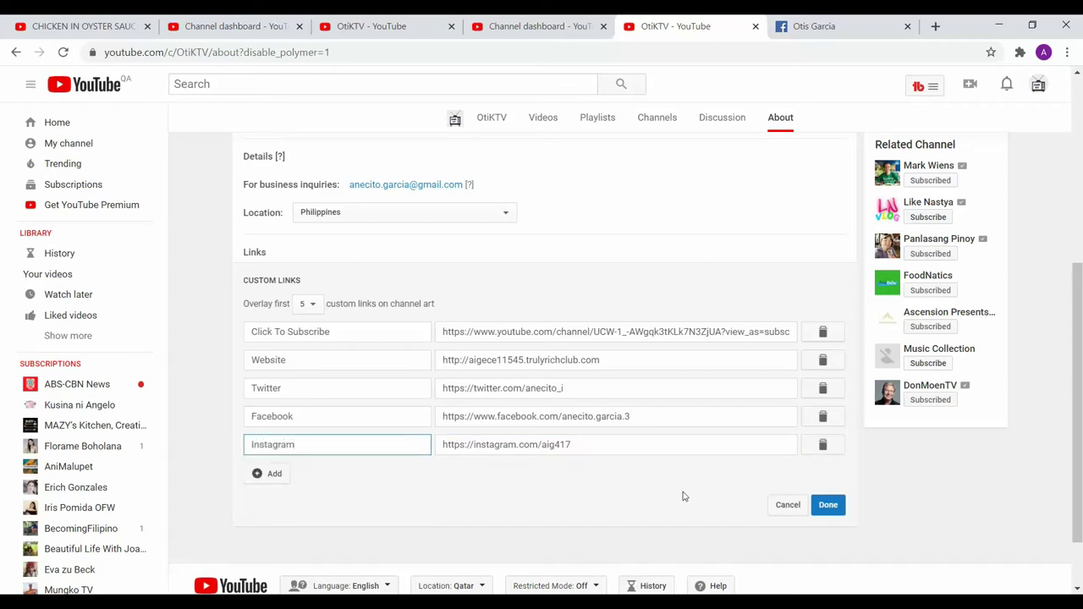
{"action": "left_click", "coordinate": [829, 505]}
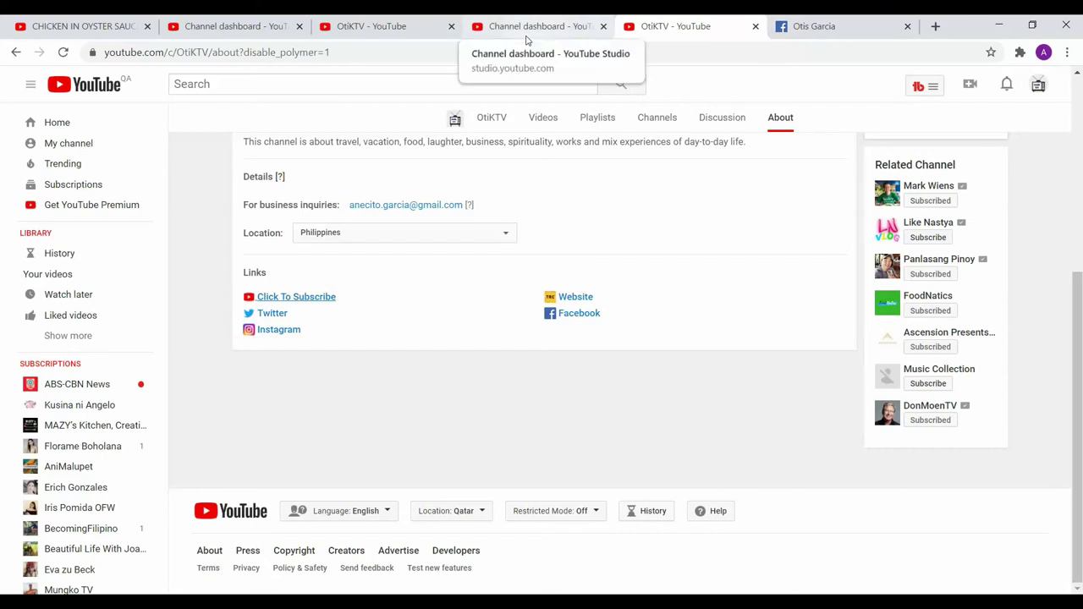
- Reload the channel page in the other OtiKTV tab and check the Instagram link on the channel art
{"action": "left_click", "coordinate": [418, 27]}
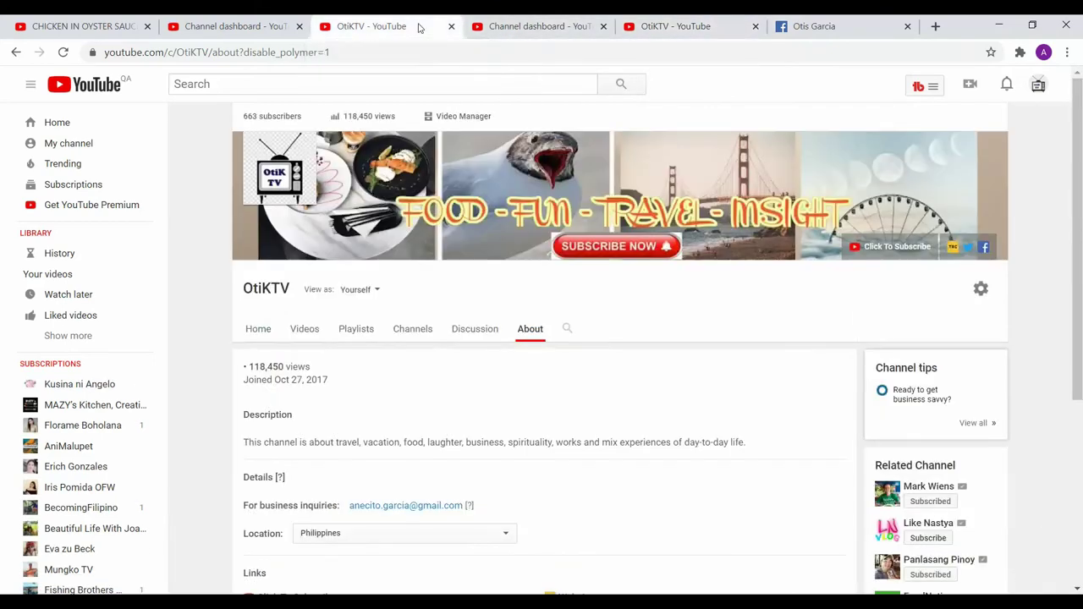
{"action": "left_click", "coordinate": [1038, 87]}
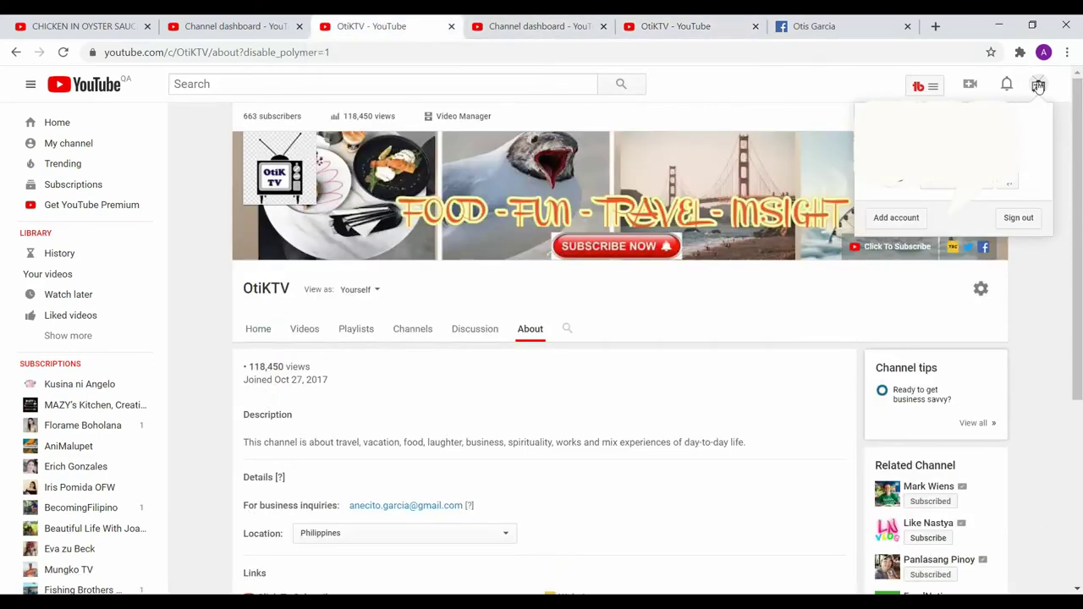
{"action": "left_click", "coordinate": [787, 49]}
{"action": "key", "text": "Return"}
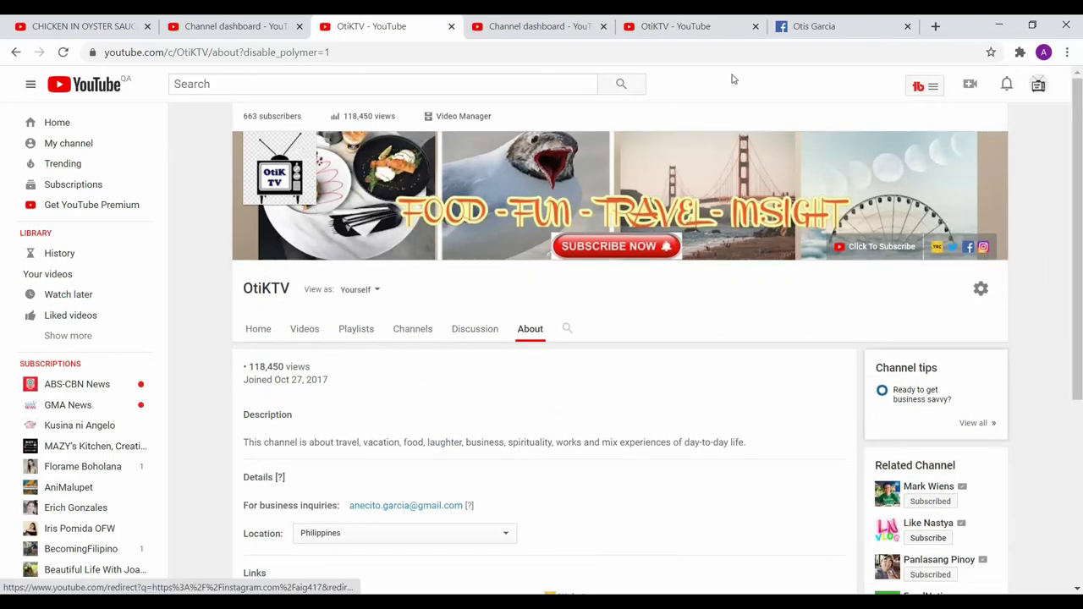
- Search YouTube for "otiktv", open the OtiKTV channel, and view its Videos page with the channel art links
{"action": "left_click", "coordinate": [451, 84]}
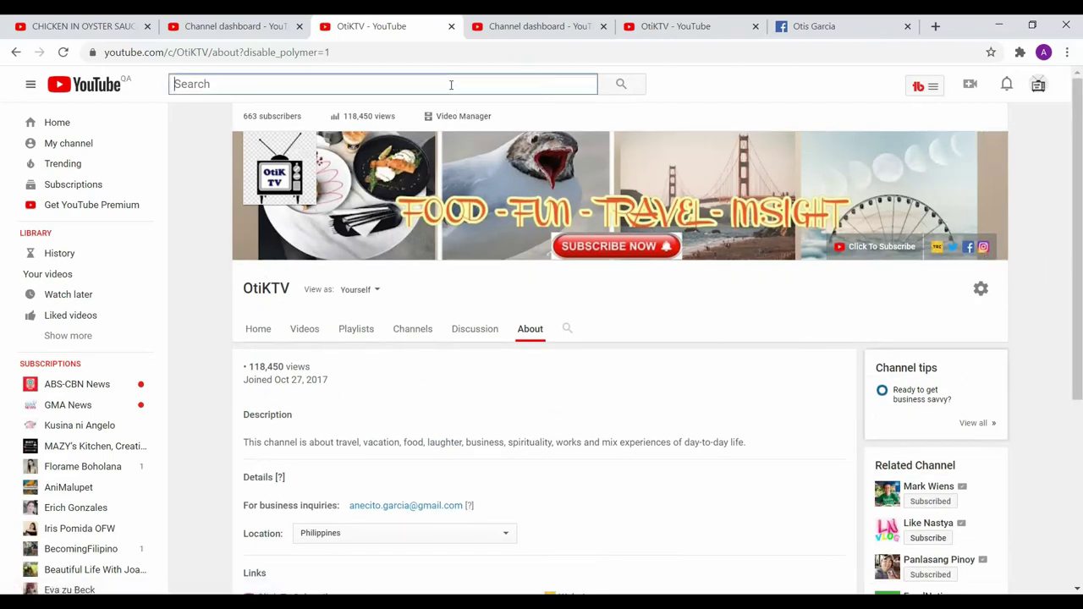
{"action": "type", "text": "otiktv"}
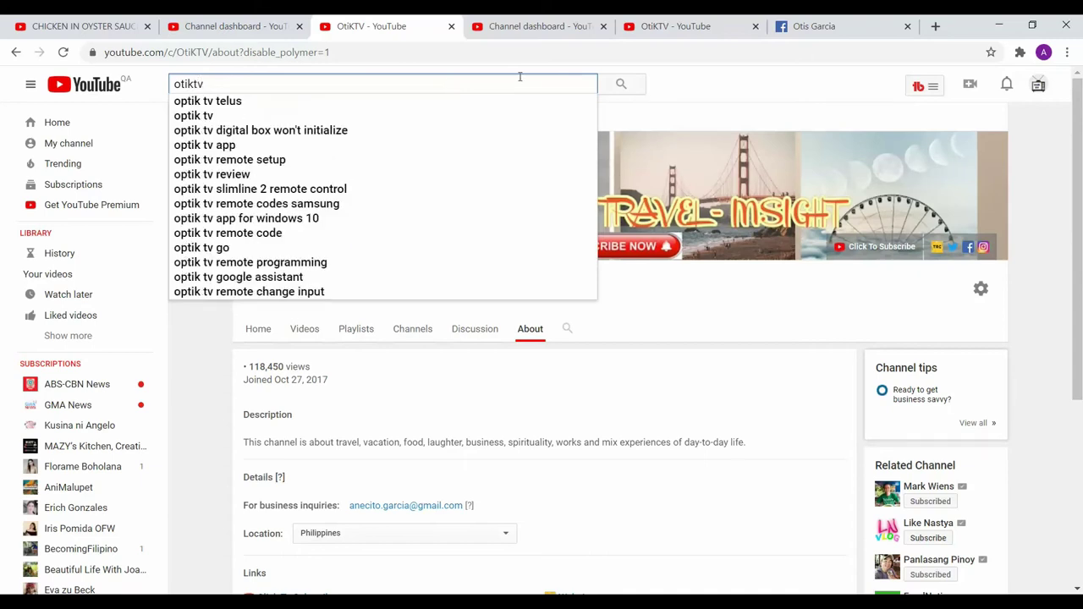
{"action": "left_click", "coordinate": [621, 87]}
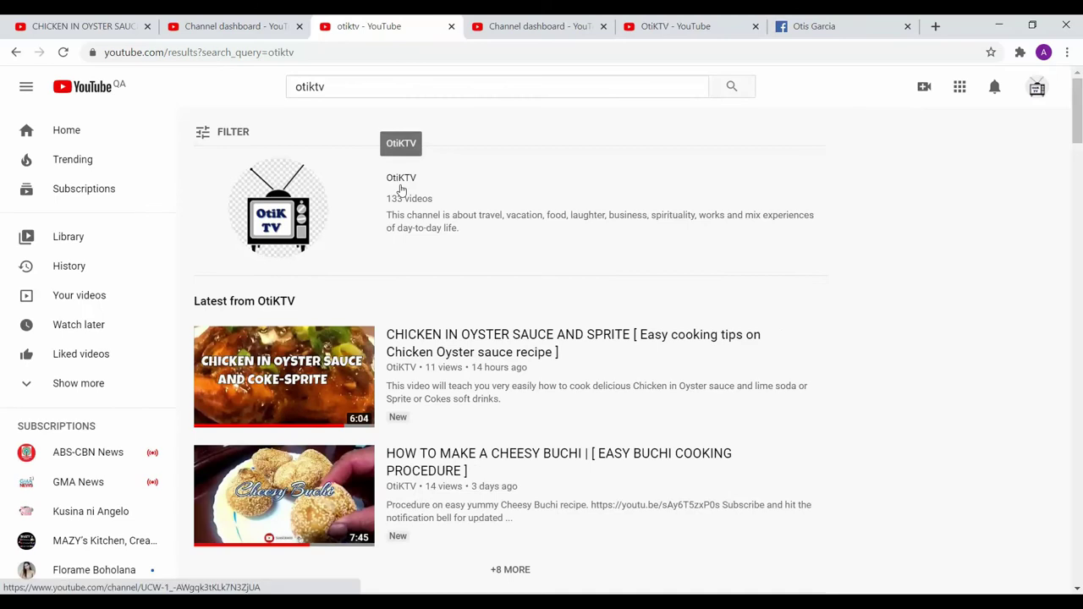
{"action": "left_click", "coordinate": [402, 188]}
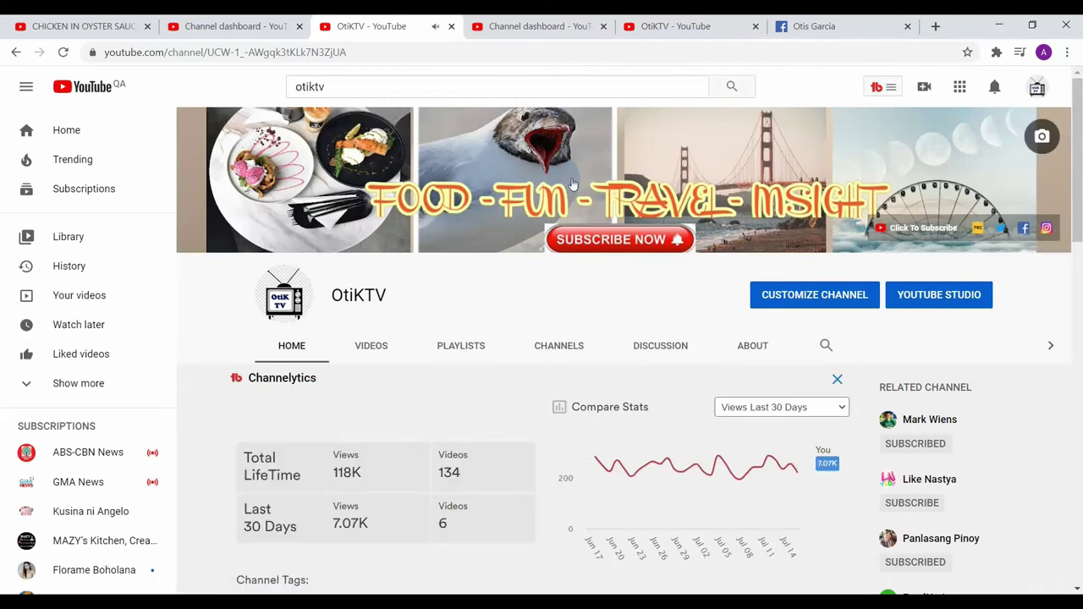
{"action": "left_click", "coordinate": [373, 349]}
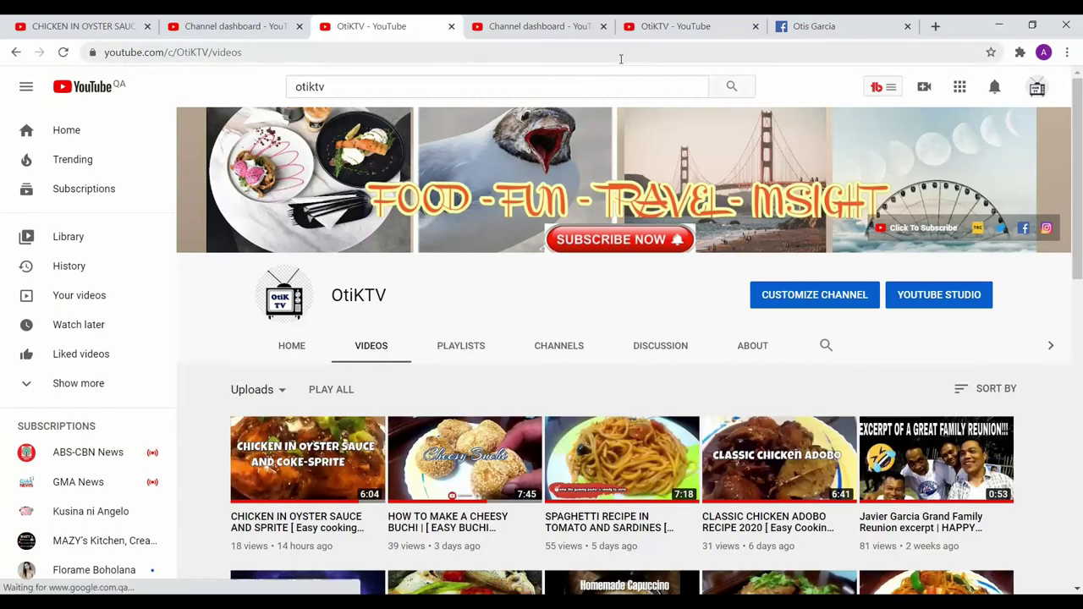
- Return to the channel's About page being edited and open the Related Channel module for adding a channel by username or URL
{"action": "left_click", "coordinate": [526, 34]}
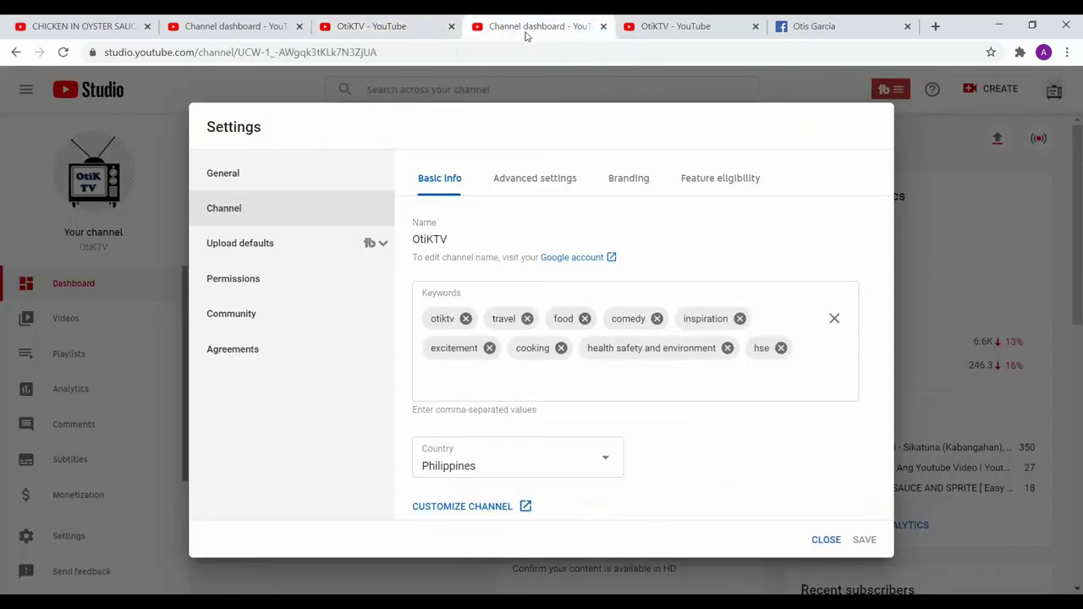
{"action": "left_click", "coordinate": [674, 33]}
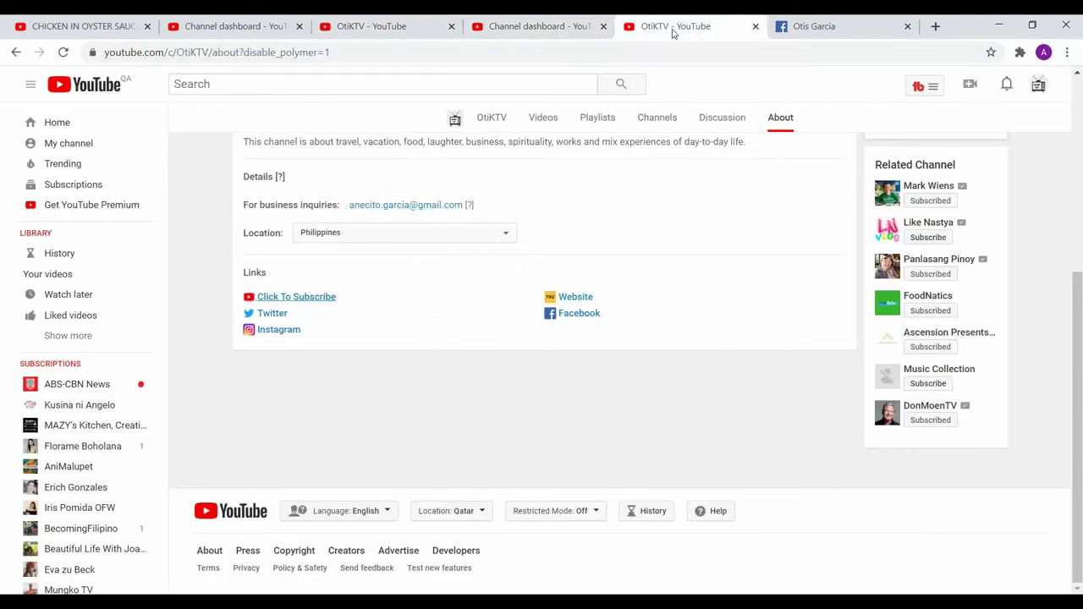
{"action": "scroll", "coordinate": [1080, 245], "scroll_direction": "up", "scroll_amount": 2}
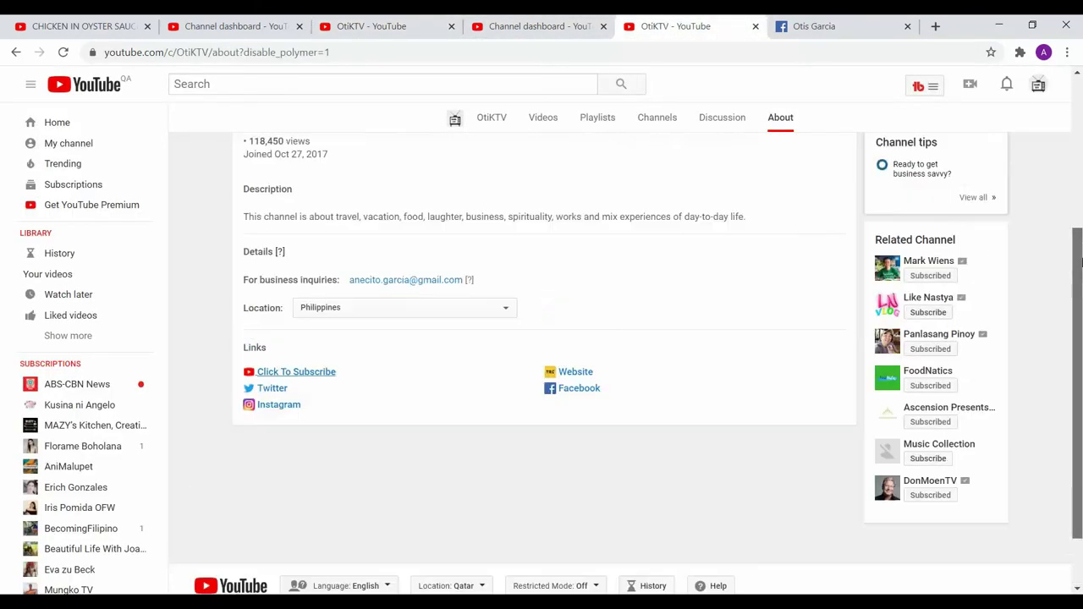
{"action": "left_click_drag", "start_coordinate": [1080, 224], "coordinate": [1080, 190]}
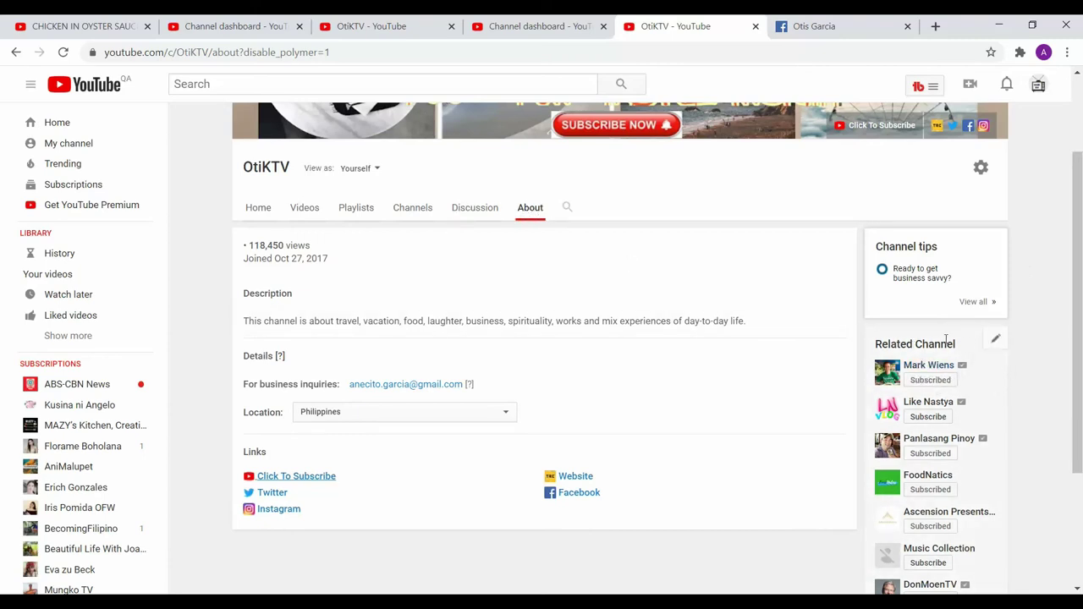
{"action": "left_click", "coordinate": [996, 340]}
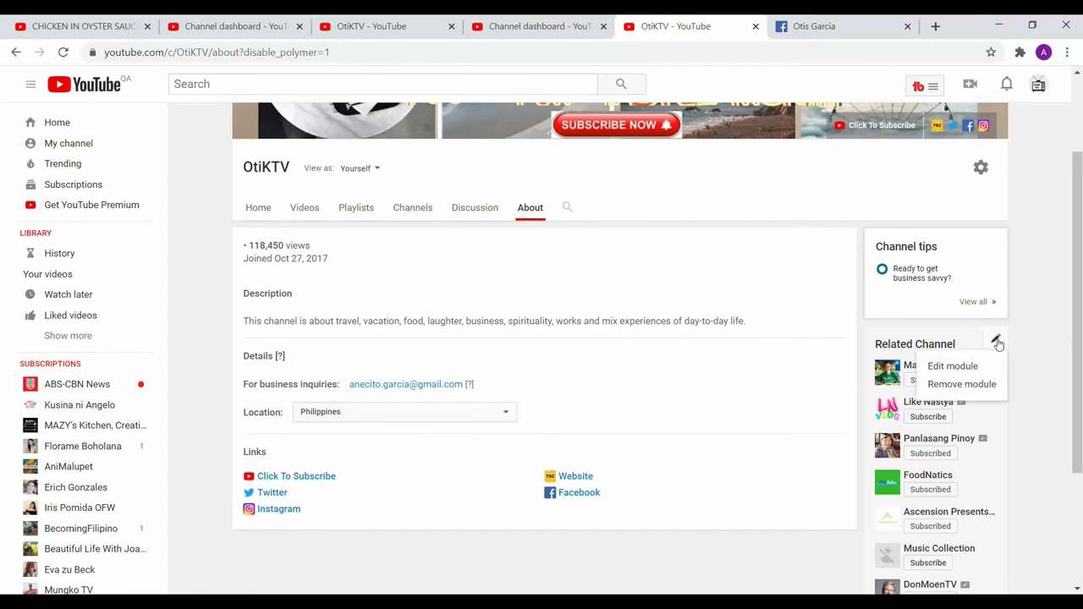
{"action": "left_click", "coordinate": [953, 366]}
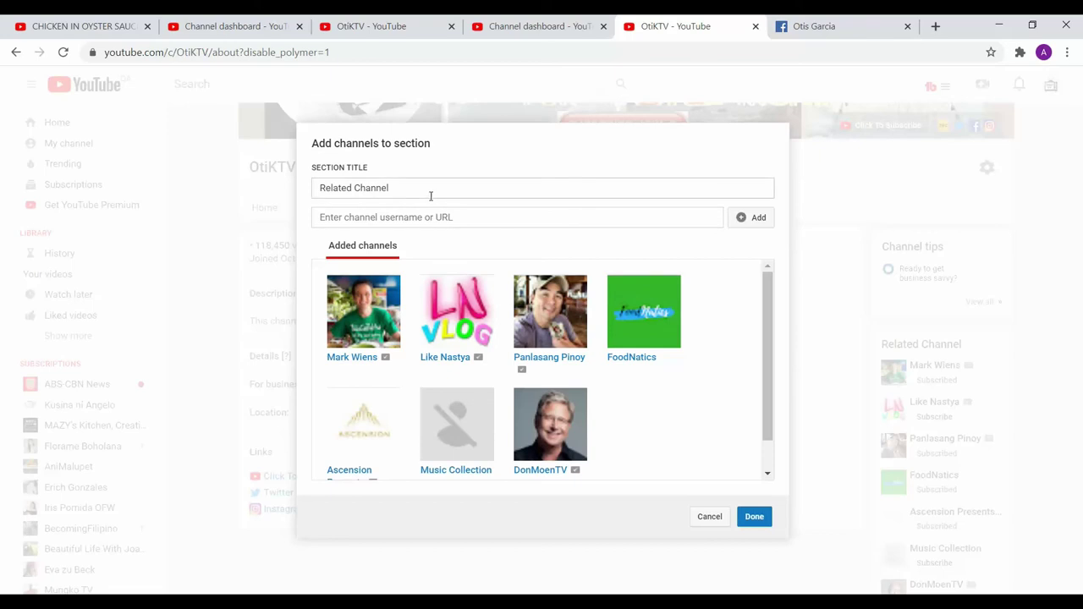
{"action": "left_click", "coordinate": [434, 219]}
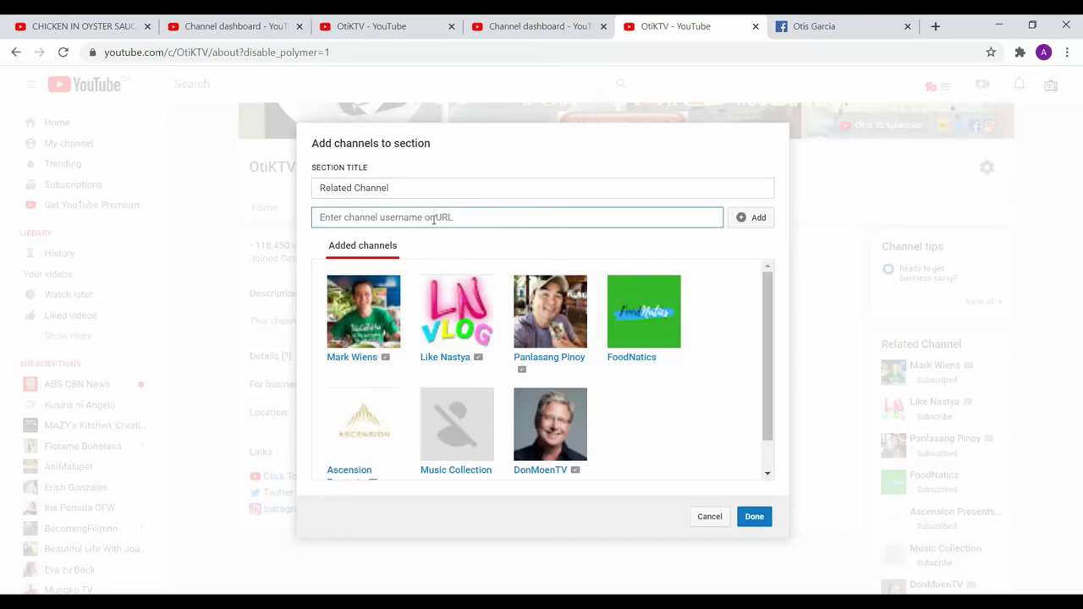
- Switch to the other OtiKTV tab, replace the previous search text, and search YouTube for "gma"
{"action": "left_click", "coordinate": [365, 28]}
{"action": "left_click", "coordinate": [347, 89]}
{"action": "key", "text": "BackSpace"}
{"action": "key", "text": "BackSpace"}
{"action": "key", "text": "BackSpace"}
{"action": "key", "text": "BackSpace"}
{"action": "key", "text": "BackSpace"}
{"action": "key", "text": "BackSpace"}
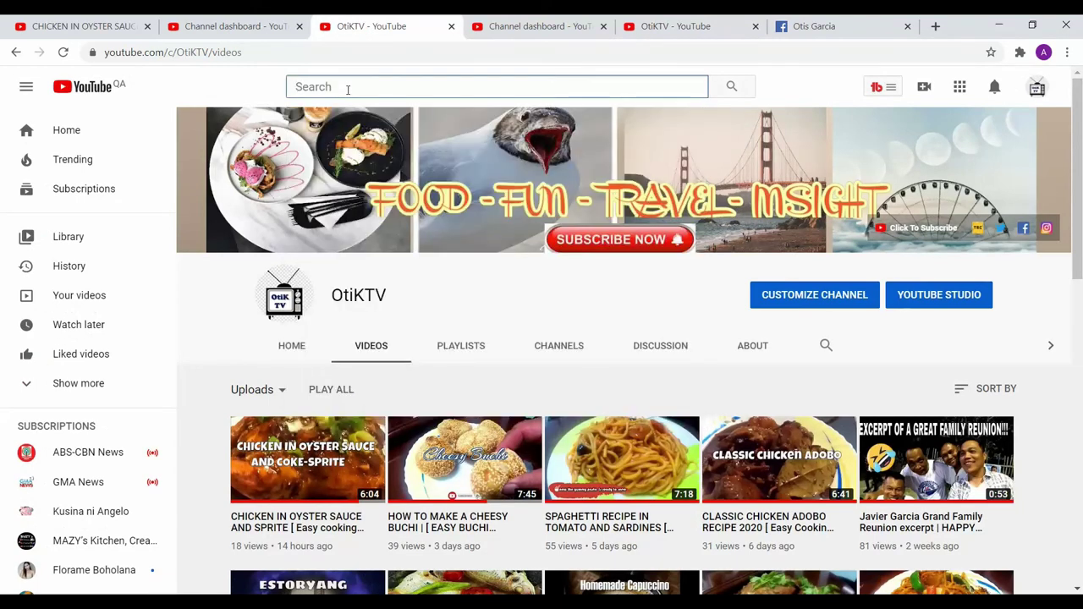
{"action": "type", "text": "gma"}
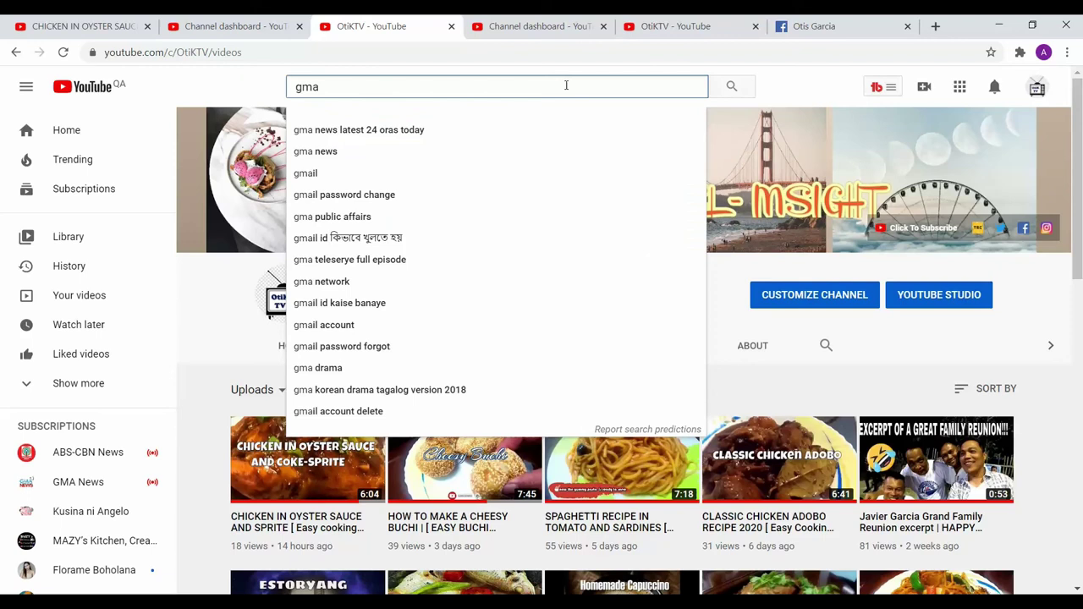
{"action": "left_click", "coordinate": [732, 88]}
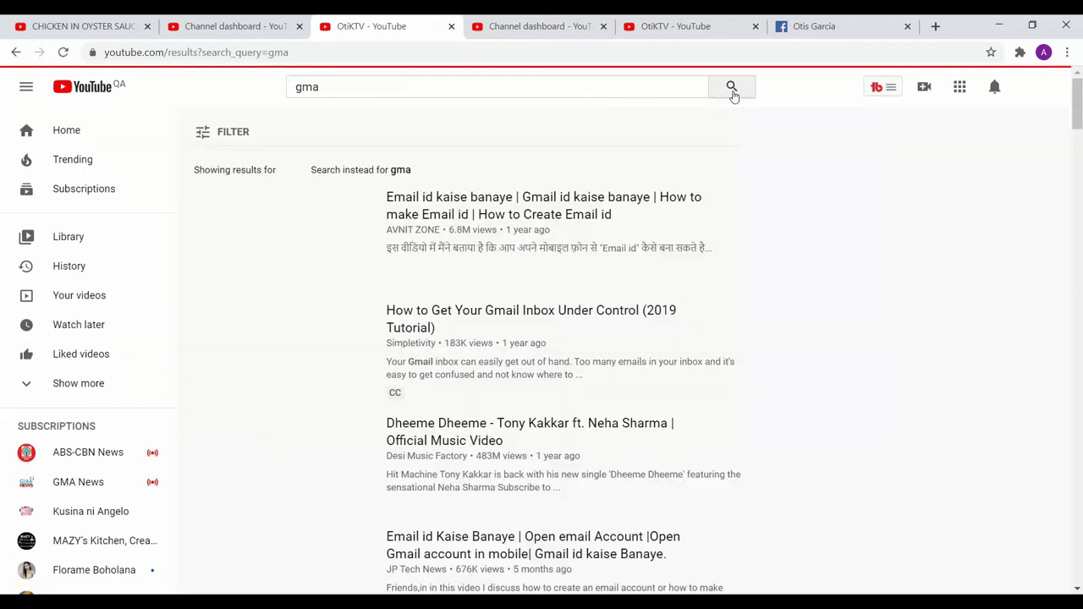
- Refine the YouTube search to "gma 7" and open the GMA News channel
{"action": "left_click", "coordinate": [356, 91]}
{"action": "type", "text": "7"}
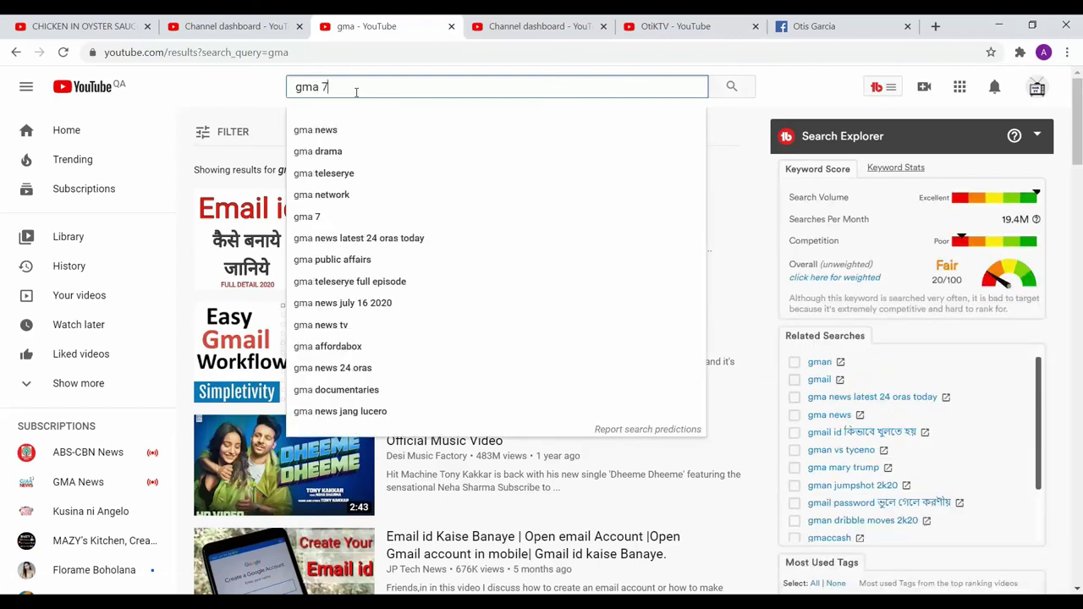
{"action": "left_click", "coordinate": [730, 87]}
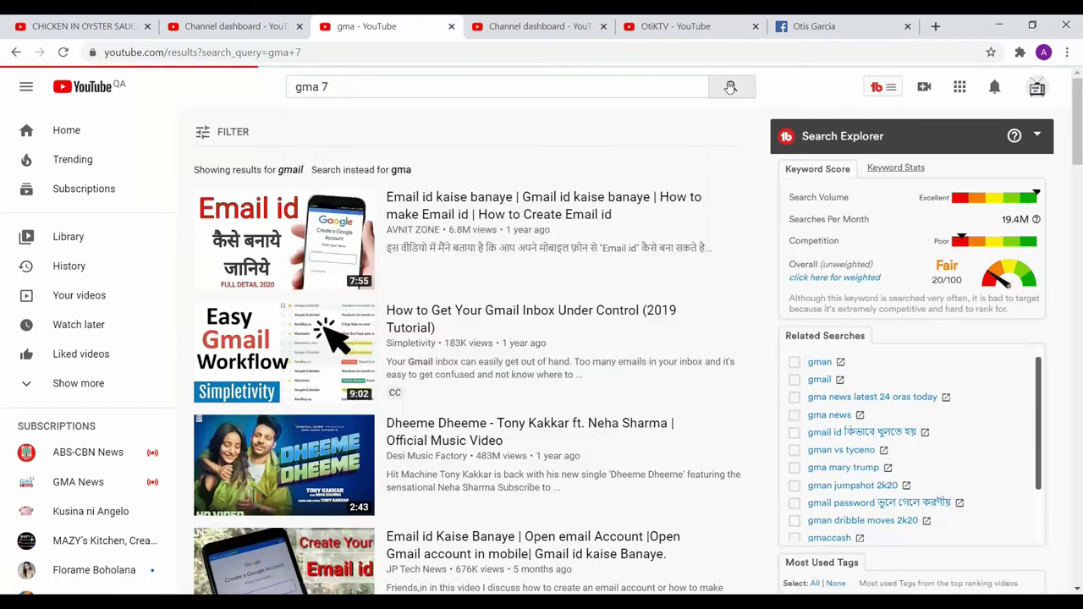
{"action": "left_click", "coordinate": [407, 176]}
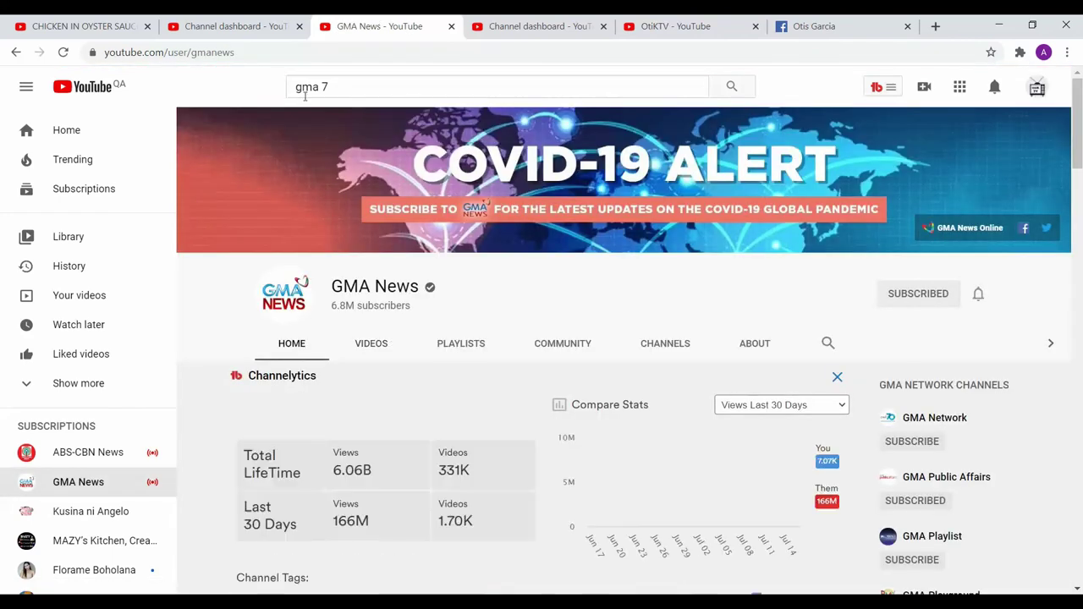
- Open the GMA News channel's Videos page and copy its web address
{"action": "left_click", "coordinate": [366, 353]}
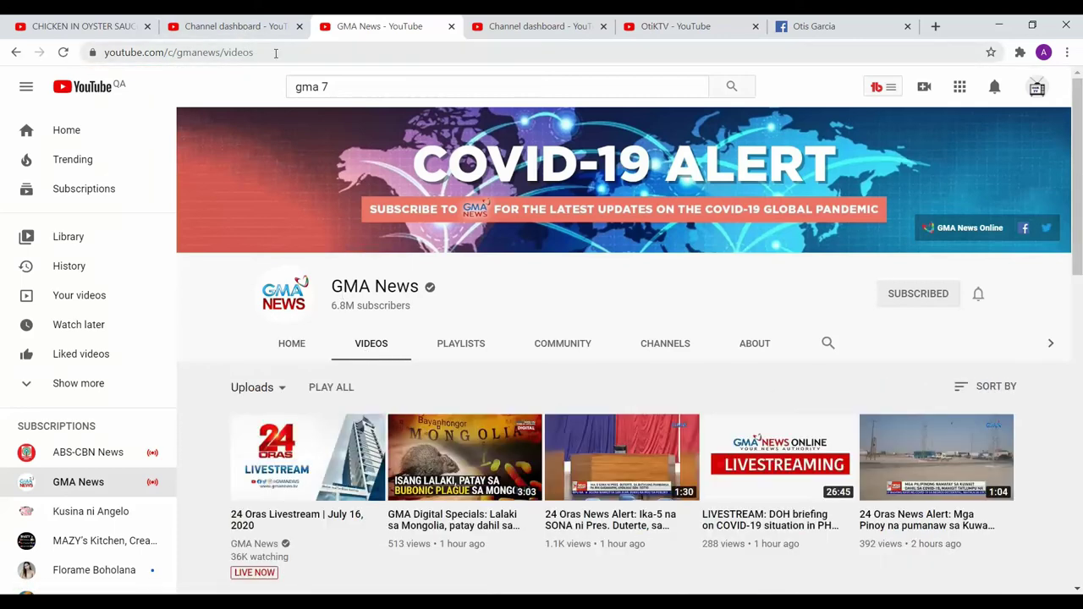
{"action": "left_click", "coordinate": [249, 52]}
{"action": "right_click", "coordinate": [274, 52]}
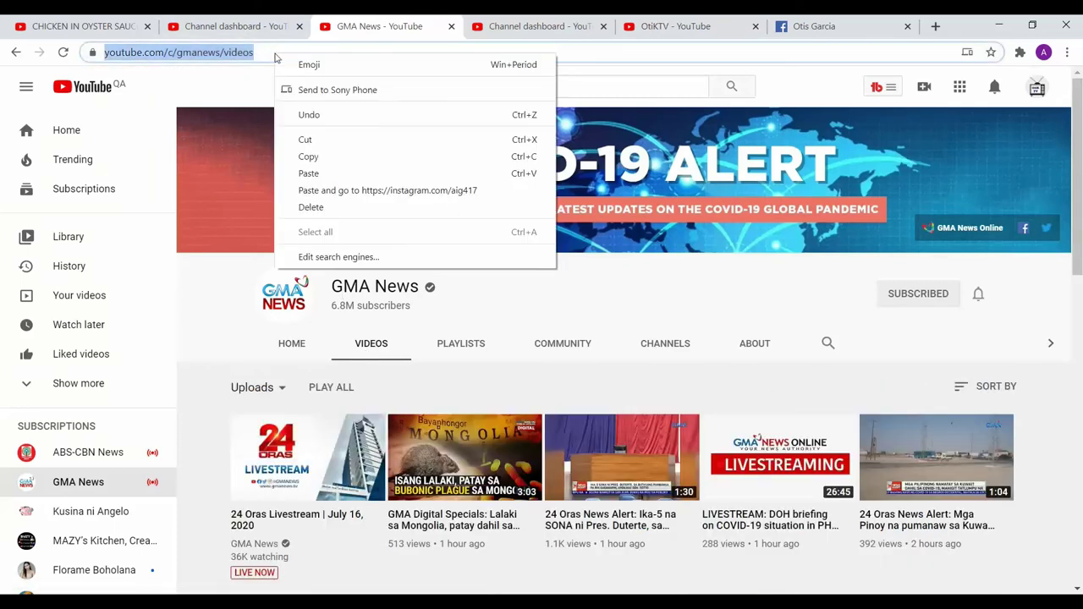
{"action": "left_click", "coordinate": [313, 161]}
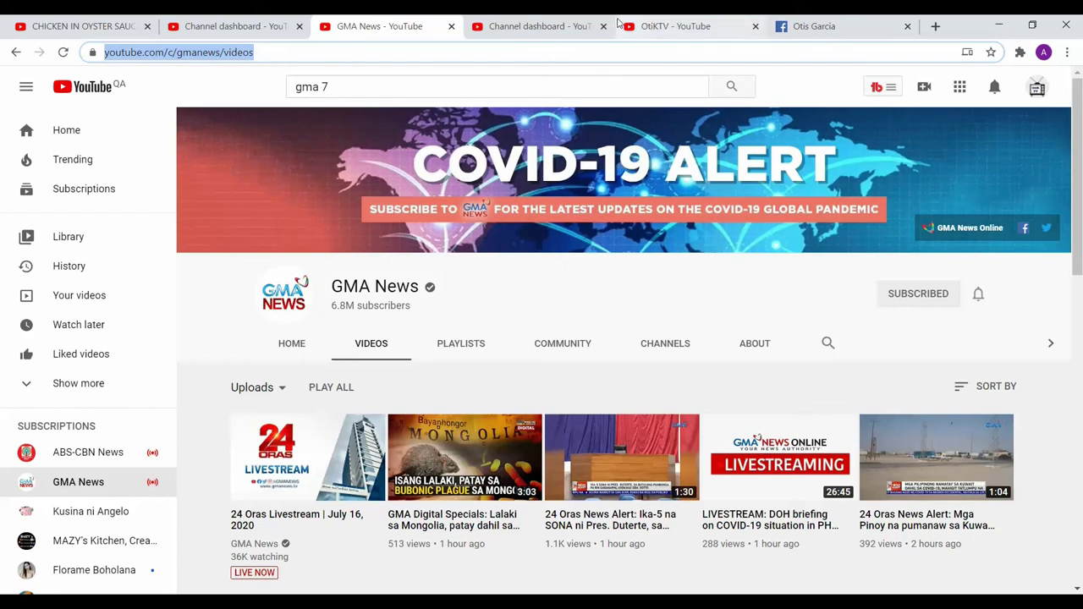
- Return to the OtiKTV channel-adding dialog, add GMA News to the Related Channel section using the copied URL, and save the section
{"action": "left_click", "coordinate": [536, 28]}
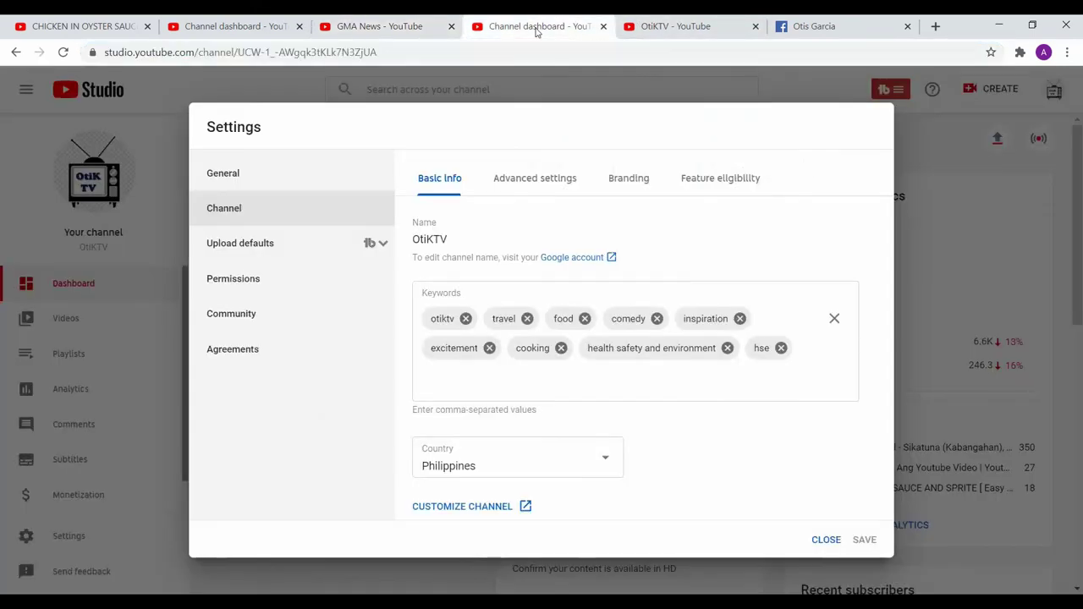
{"action": "left_click", "coordinate": [698, 28]}
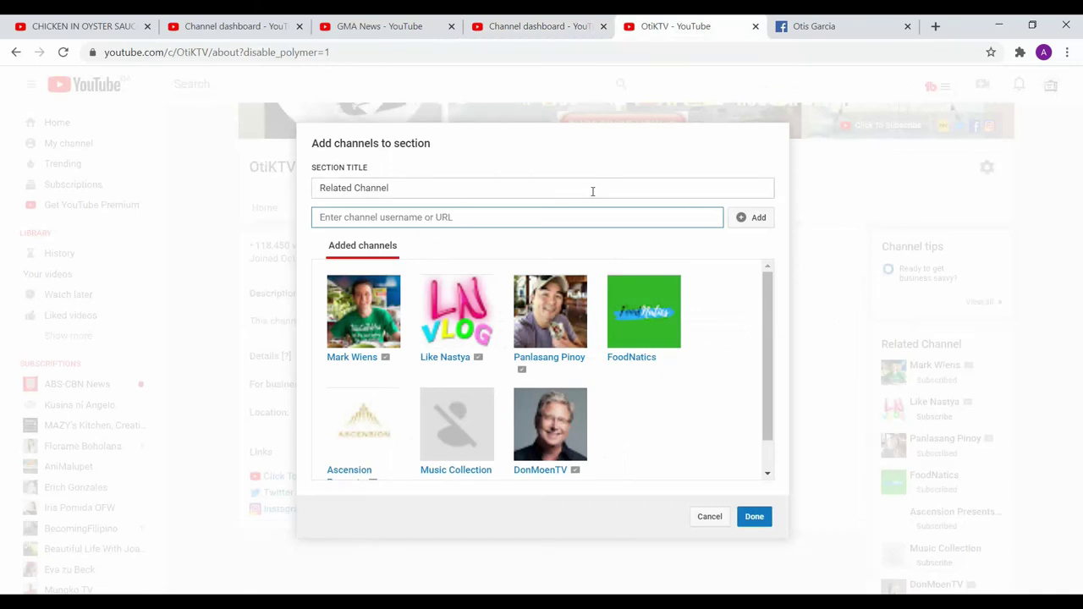
{"action": "right_click", "coordinate": [504, 216]}
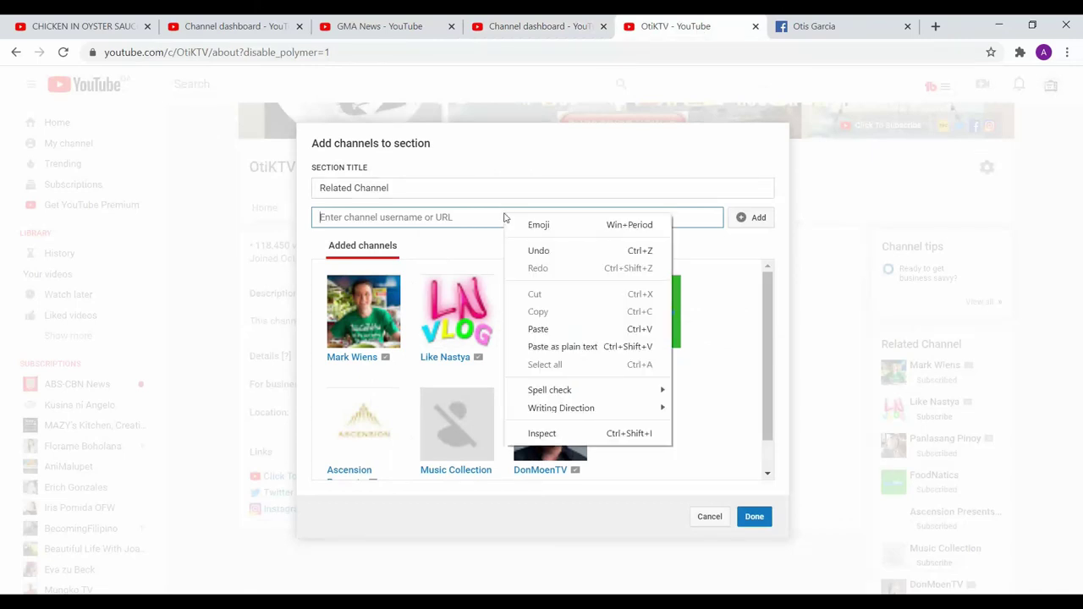
{"action": "left_click", "coordinate": [540, 329]}
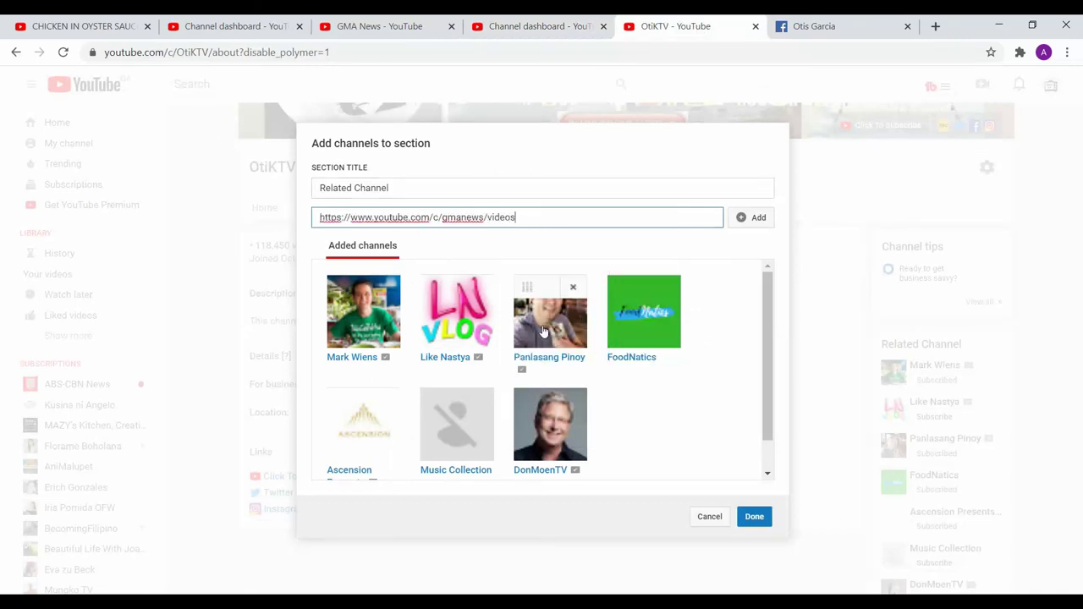
{"action": "left_click", "coordinate": [756, 218]}
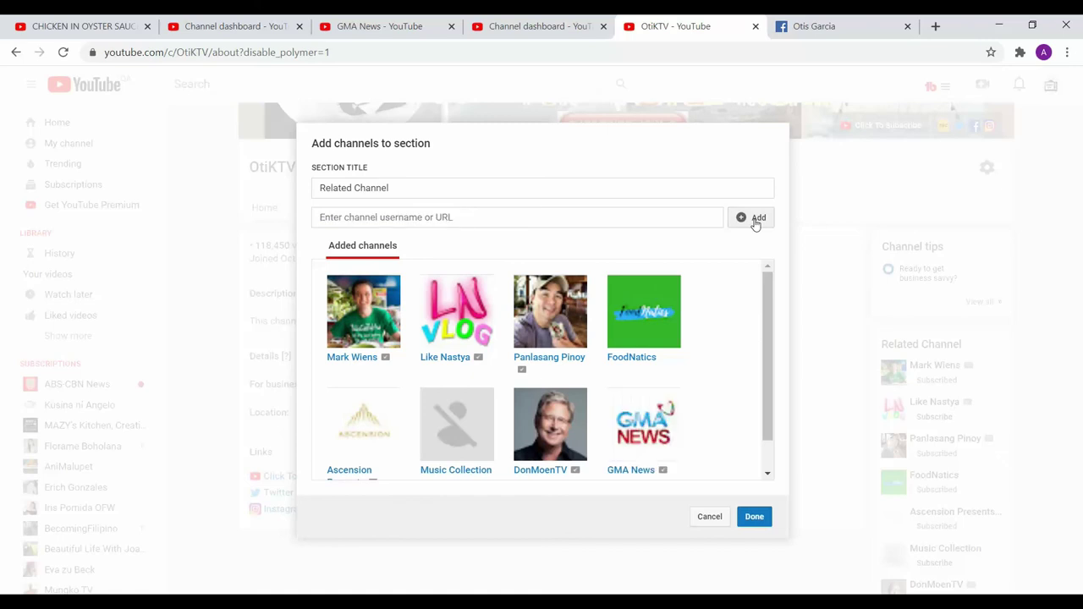
{"action": "left_click", "coordinate": [754, 517]}
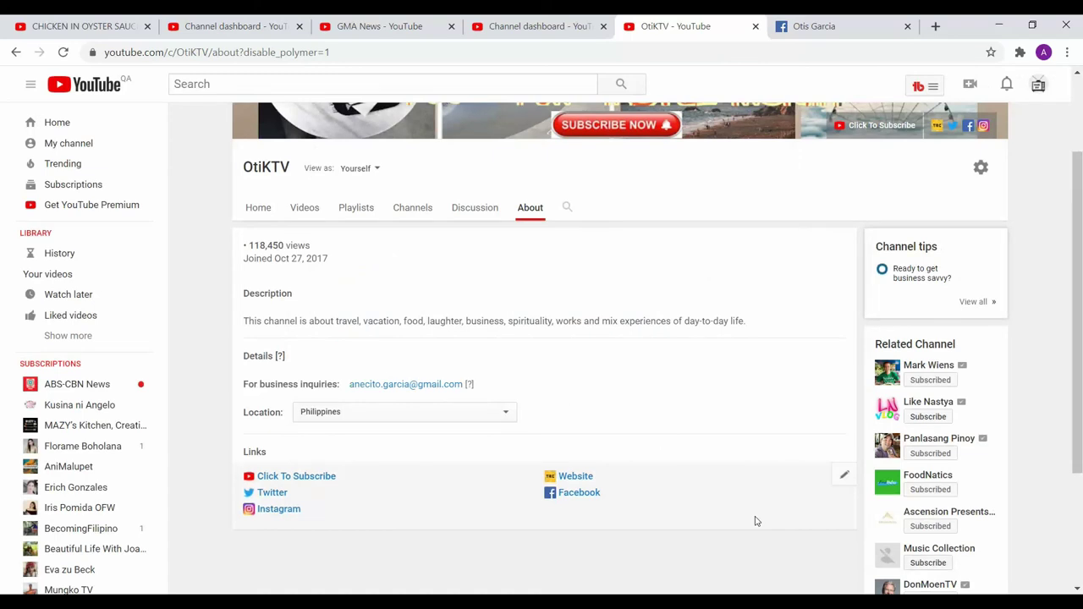
- Review the Related Channel list and channel art links on the About page, and open your own channel from the YouTube home page
{"action": "scroll", "coordinate": [1081, 373], "scroll_direction": "down", "scroll_amount": 3}
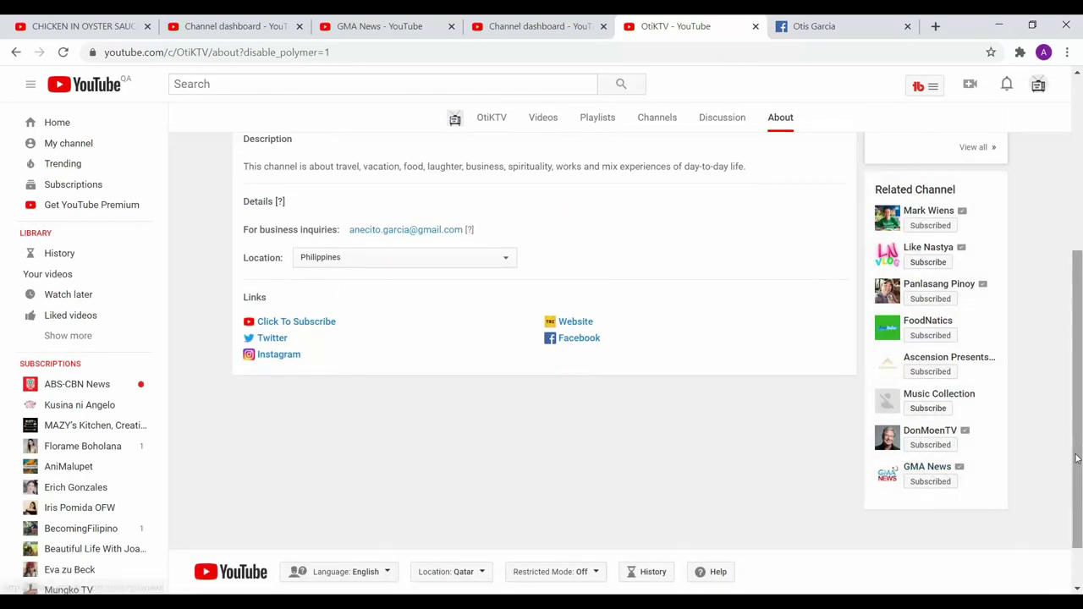
{"action": "left_click_drag", "start_coordinate": [1078, 459], "coordinate": [1080, 283]}
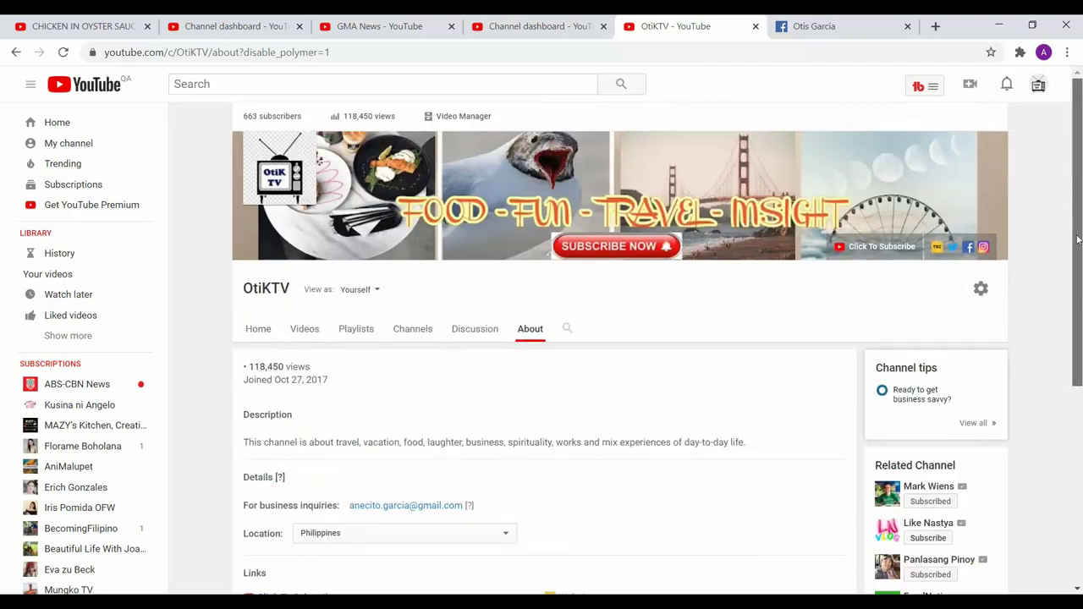
{"action": "scroll", "coordinate": [545, 290], "scroll_direction": "down", "scroll_amount": 3}
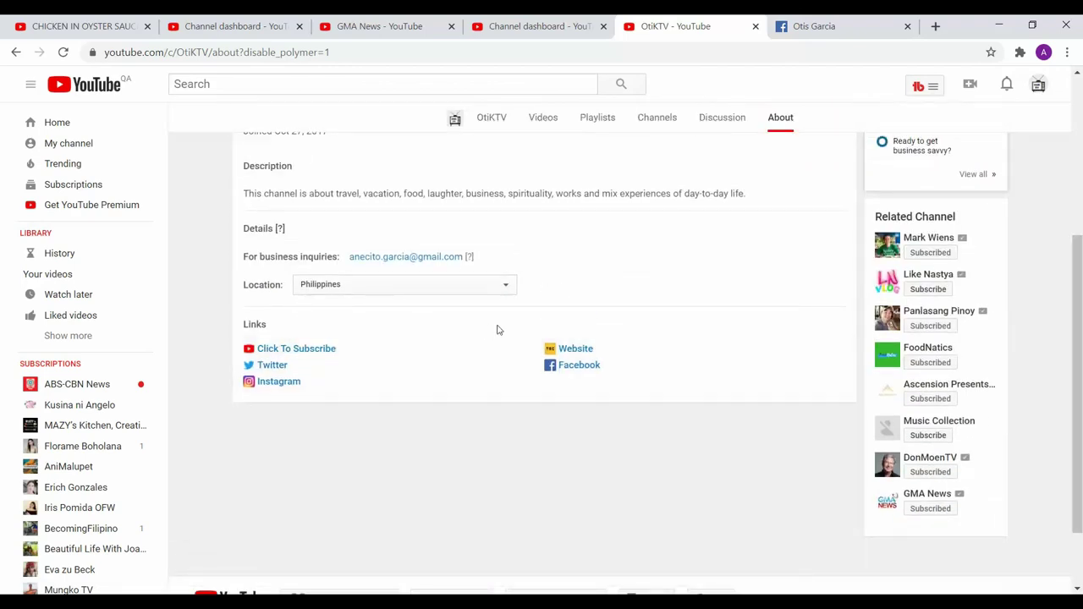
{"action": "left_click_drag", "start_coordinate": [1080, 302], "coordinate": [1080, 81]}
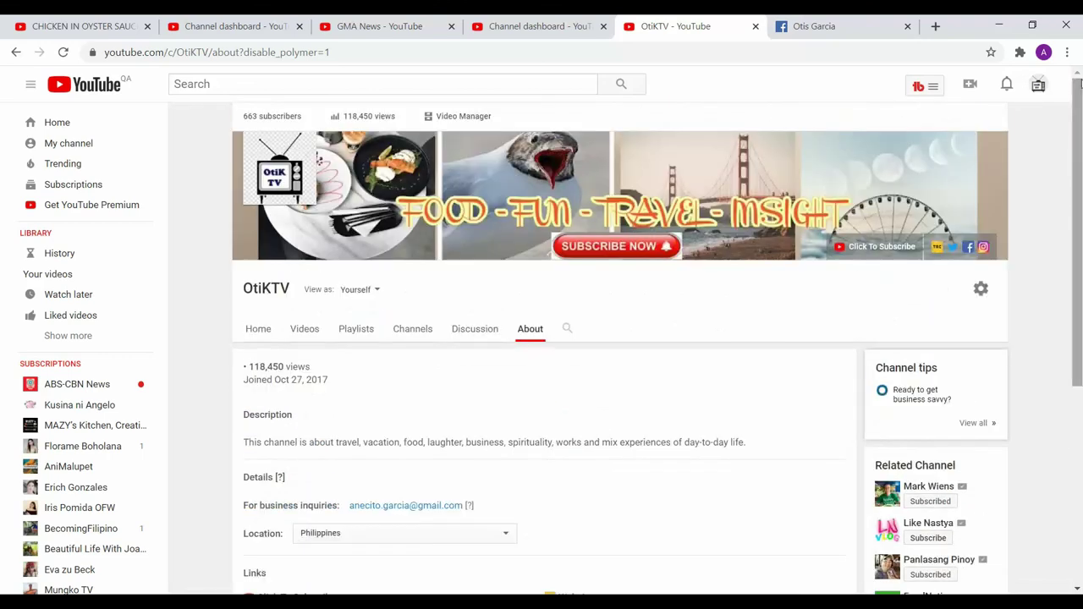
{"action": "left_click", "coordinate": [1038, 86]}
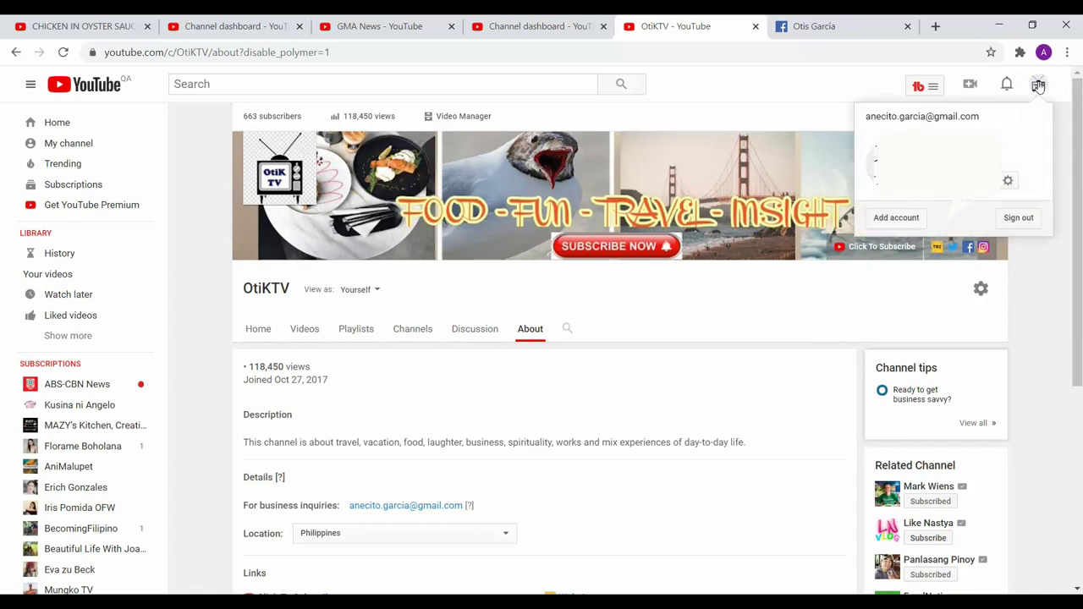
{"action": "left_click", "coordinate": [71, 122]}
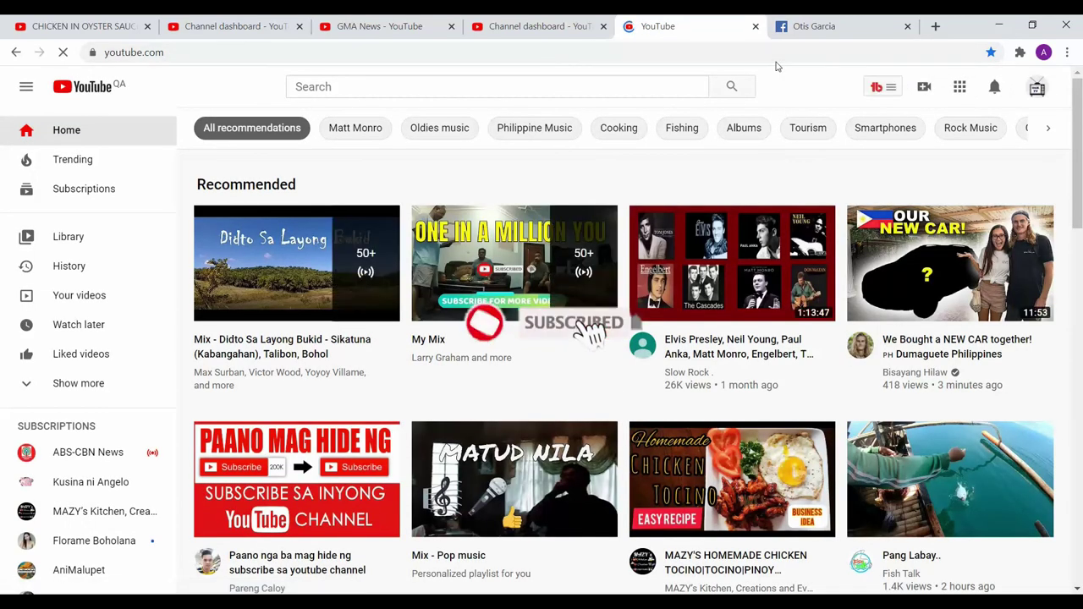
{"action": "left_click", "coordinate": [1036, 88]}
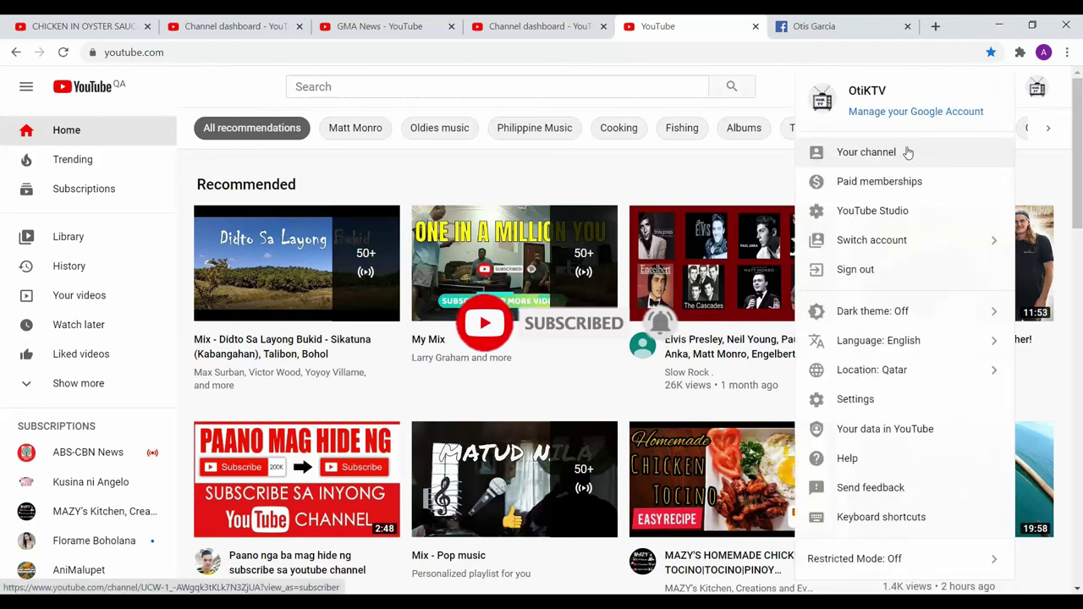
{"action": "left_click", "coordinate": [907, 152]}
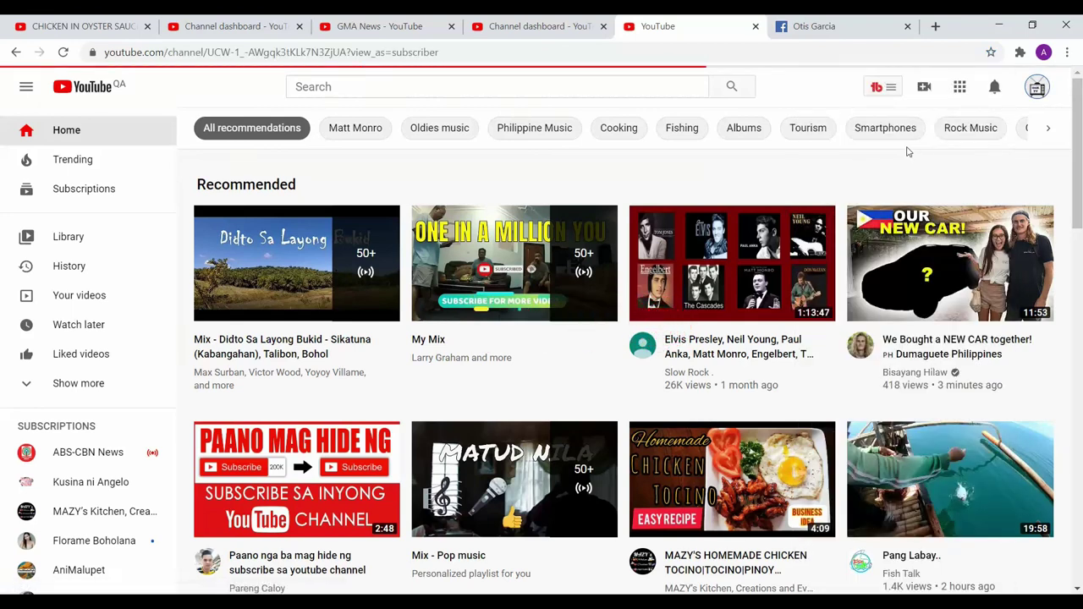